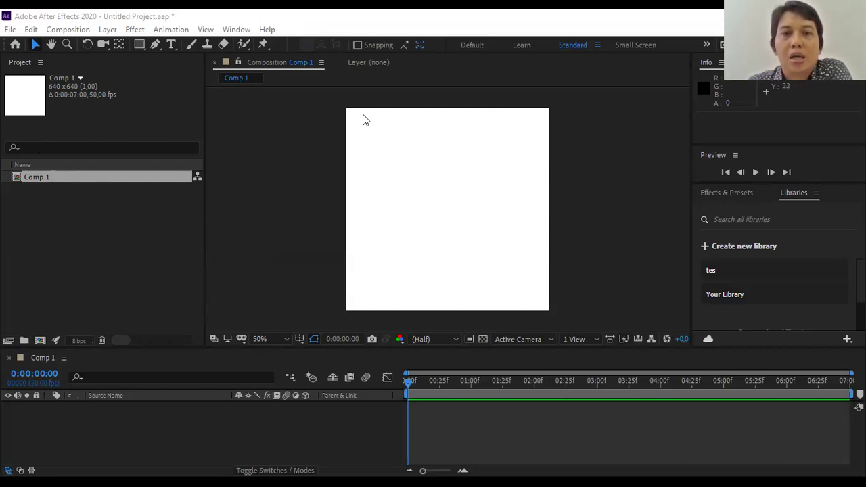
pyautogui.click(382, 172)
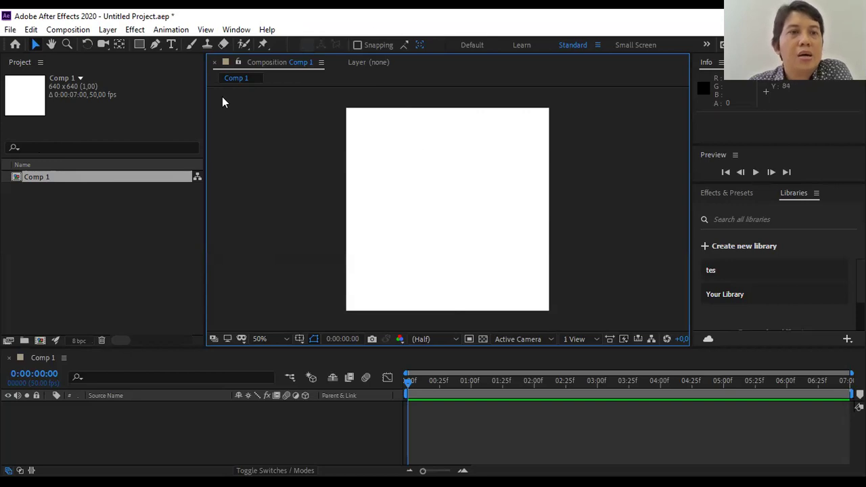
pyautogui.click(52, 44)
pyautogui.click(35, 44)
# - Draw a blue rectangle with a rounded rectangle below it in Comp 1, and delete both shapes
pyautogui.moveTo(140, 47); pyautogui.dragTo(188, 48)
pyautogui.moveTo(378, 133); pyautogui.dragTo(457, 202)
pyautogui.moveTo(142, 47); pyautogui.dragTo(181, 58)
pyautogui.moveTo(379, 220); pyautogui.dragTo(437, 287)
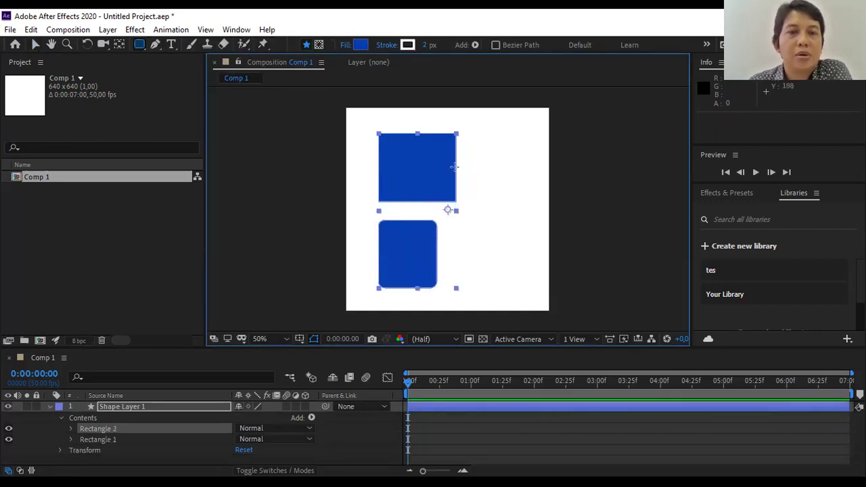
pyautogui.press('Delete')
pyautogui.press('Delete')
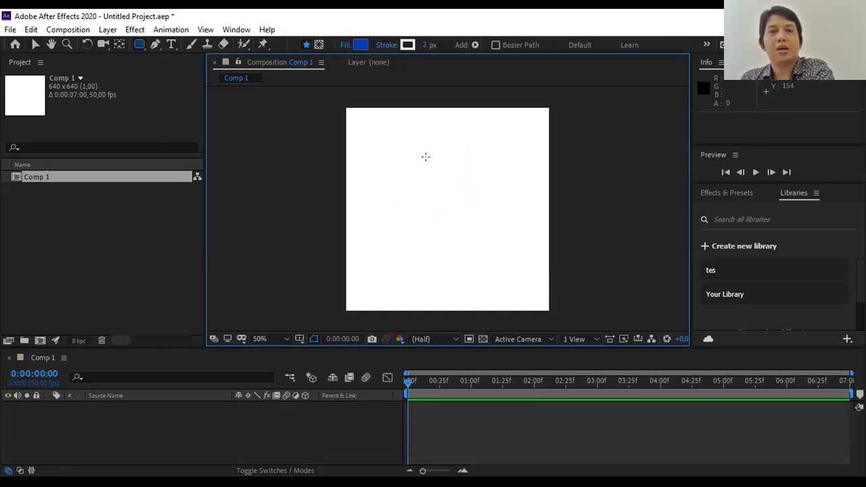
# - Draw a blue rectangle in the upper-left area of the composition with the Rectangle tool
pyautogui.moveTo(142, 43); pyautogui.dragTo(142, 45)
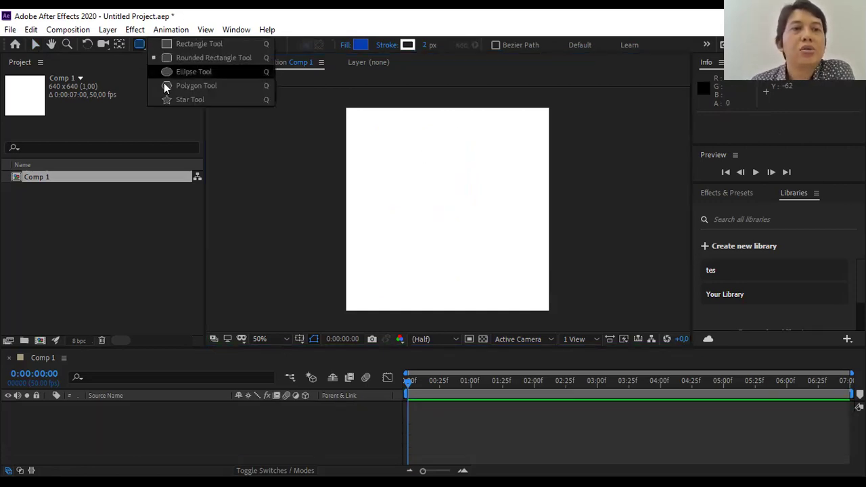
pyautogui.click(201, 46)
pyautogui.moveTo(385, 127); pyautogui.dragTo(450, 197)
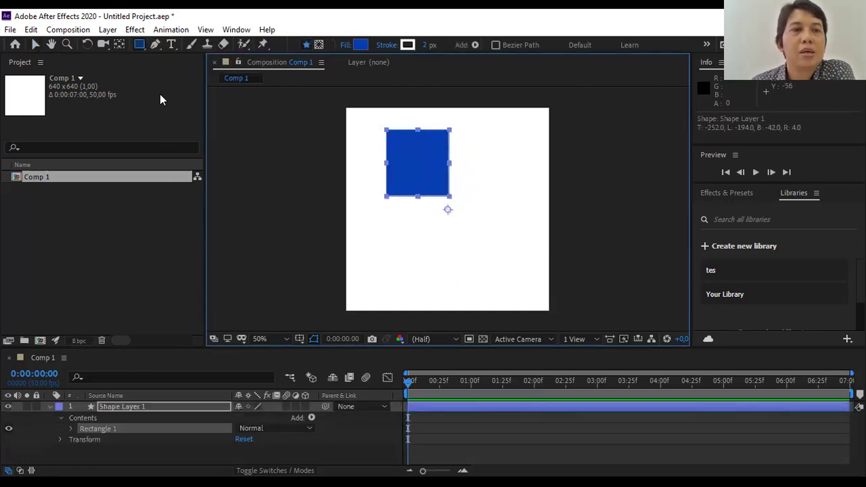
# - Move the rectangle's shape layer closer to the composition's upper-left corner, to position 250, 288
pyautogui.click(35, 44)
pyautogui.click(543, 188)
pyautogui.click(410, 166)
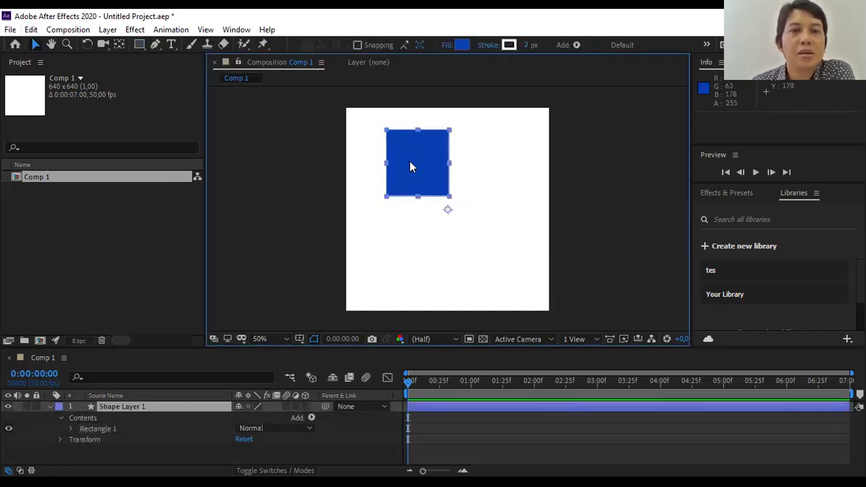
pyautogui.moveTo(412, 159); pyautogui.dragTo(390, 148)
pyautogui.rightClick(392, 157)
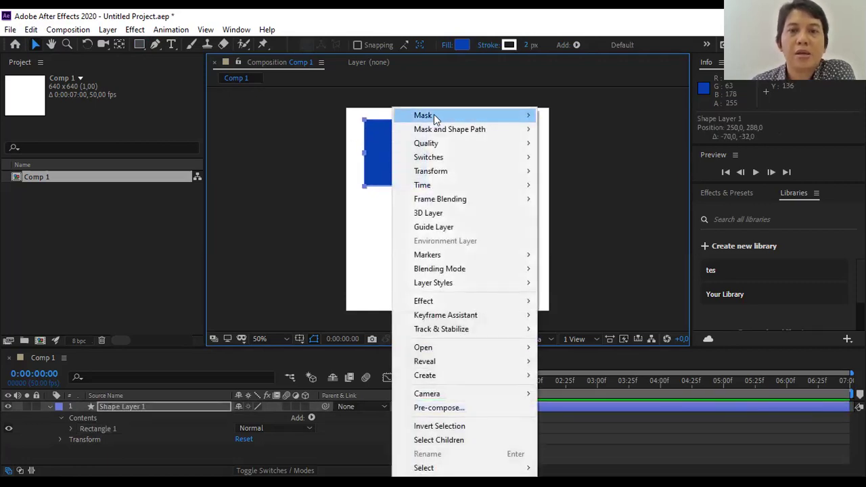
pyautogui.moveTo(434, 115)
pyautogui.click(364, 221)
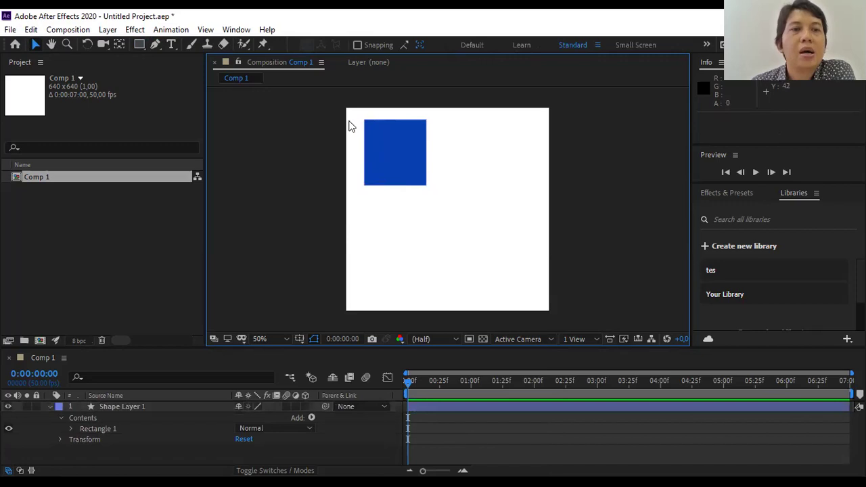
# - Draw a second blue rectangle on its own shape layer and move it directly below the first rectangle
pyautogui.click(139, 44)
pyautogui.moveTo(449, 197)
pyautogui.mouseDown()
pyautogui.moveTo(502, 275)
pyautogui.moveTo(519, 265)
pyautogui.mouseUp()
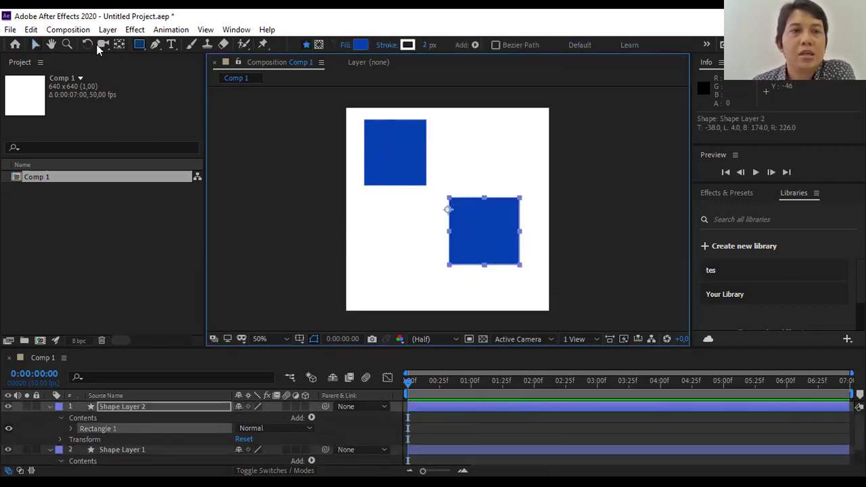
pyautogui.click(36, 44)
pyautogui.moveTo(512, 217); pyautogui.dragTo(426, 232)
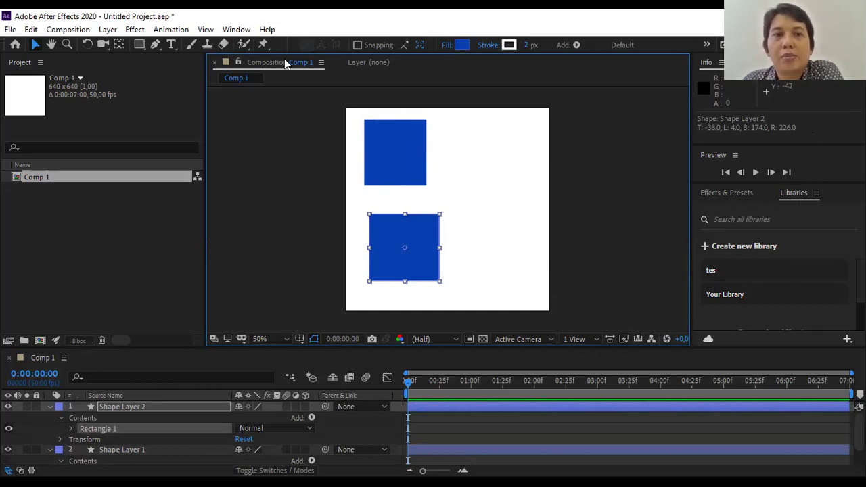
pyautogui.click(251, 32)
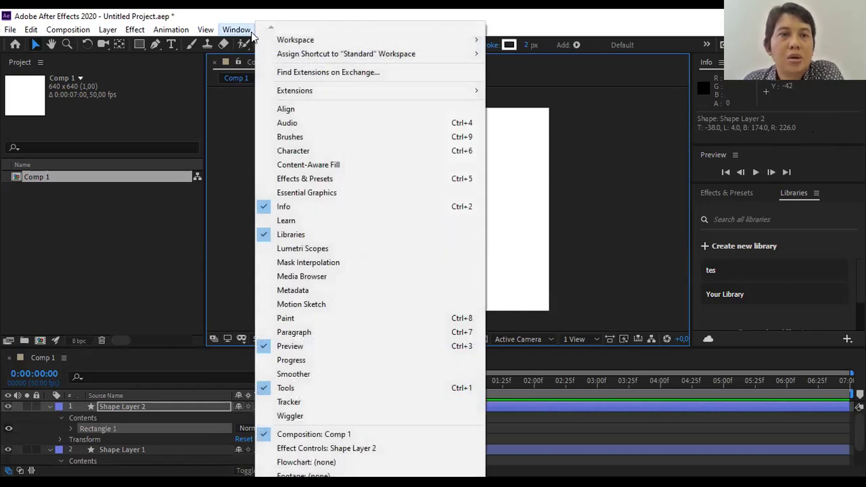
pyautogui.click(251, 32)
pyautogui.click(205, 29)
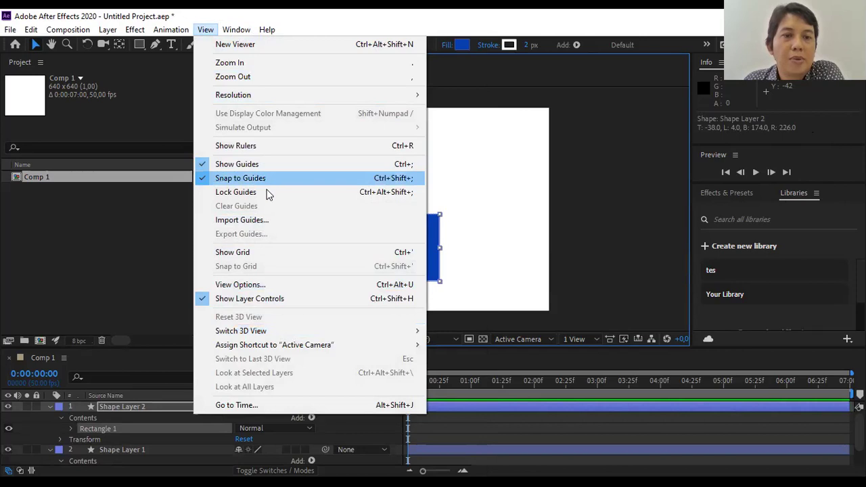
pyautogui.press('Escape')
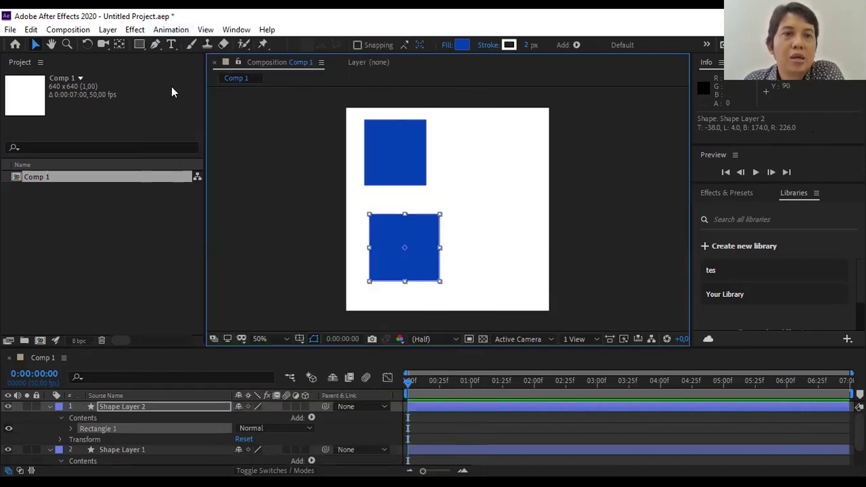
pyautogui.click(158, 223)
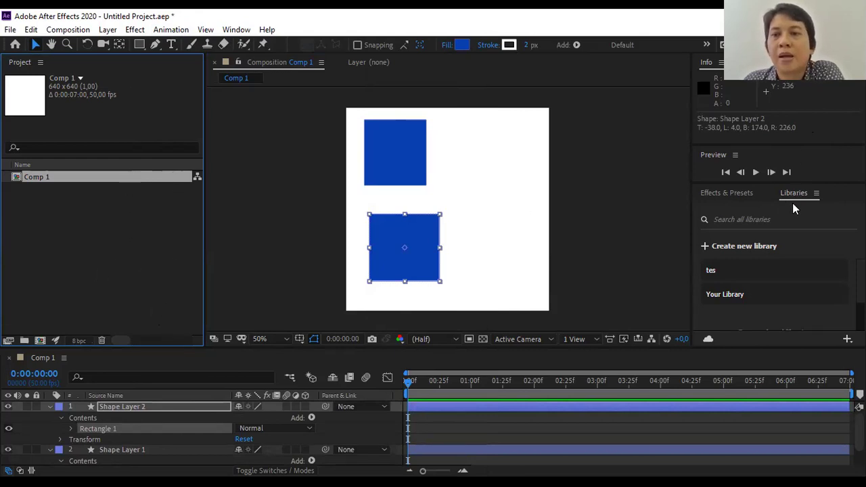
pyautogui.click(726, 195)
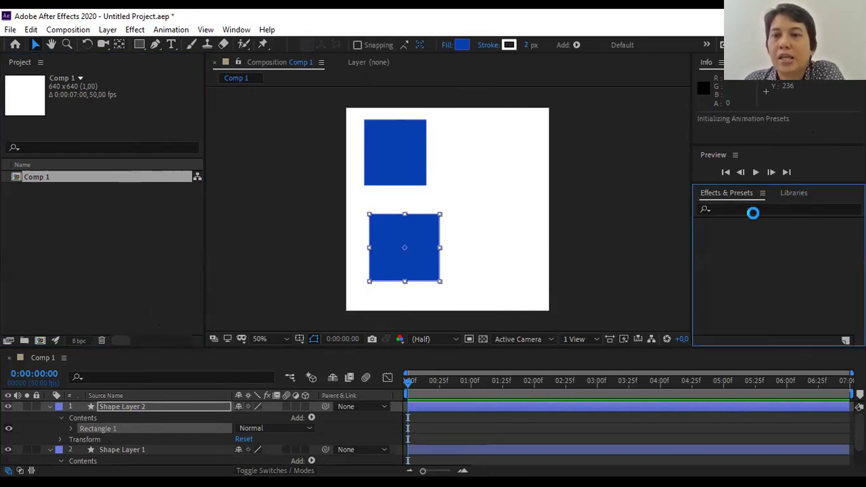
pyautogui.click(794, 193)
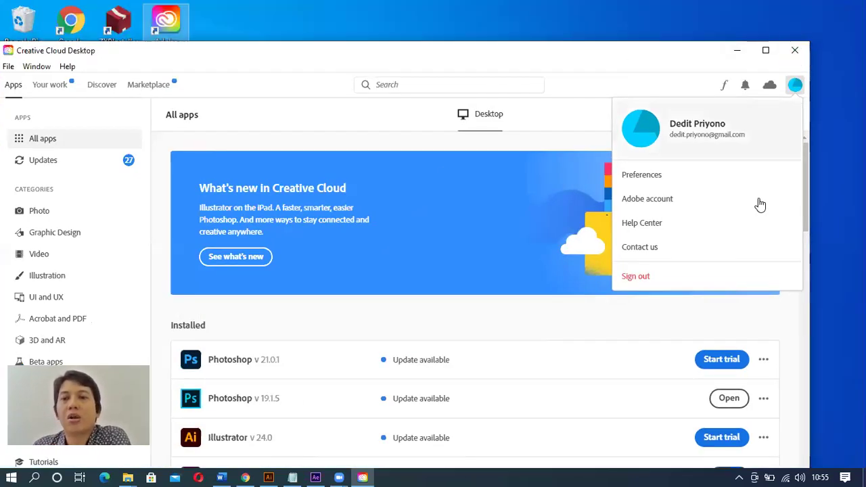
# - Close Creative Cloud Desktop and, in After Effects, place the first bus graphic from the tes library to the right of the blue rectangles
pyautogui.click(795, 51)
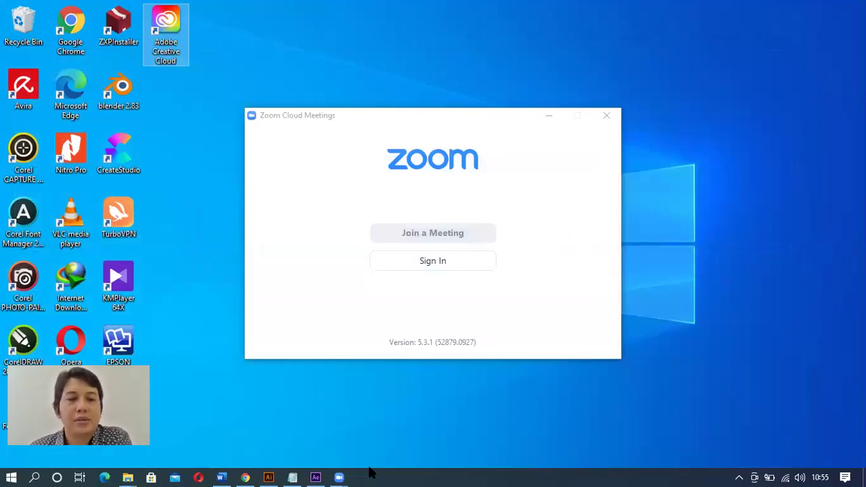
pyautogui.click(389, 421)
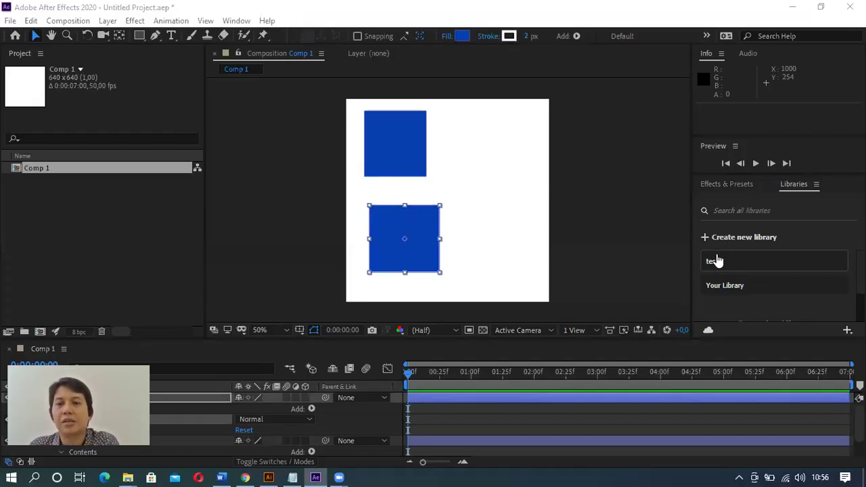
pyautogui.click(715, 260)
pyautogui.scroll(-1, 744, 270)
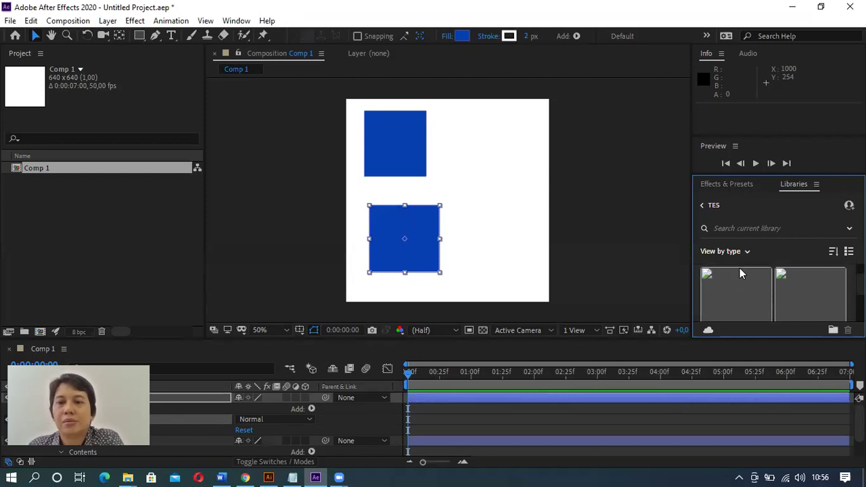
pyautogui.moveTo(746, 298); pyautogui.dragTo(497, 164)
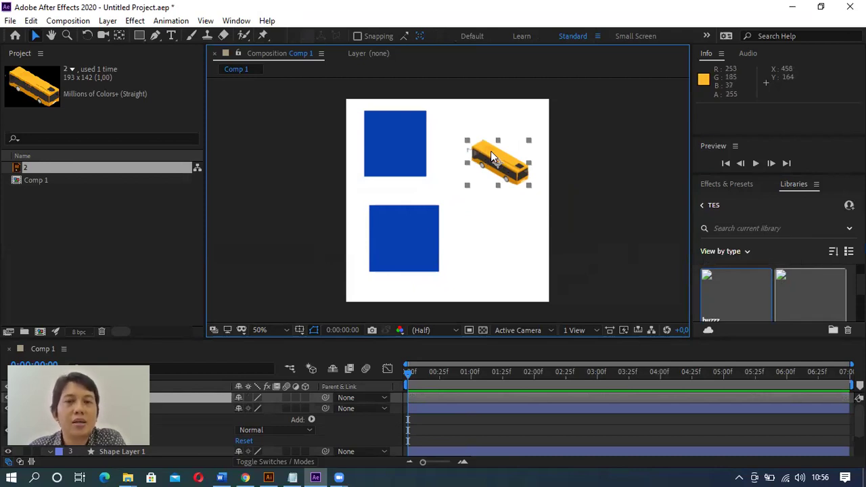
# - Switch to Illustrator and open the buzzz graphic from the tes library for editing
pyautogui.click(269, 478)
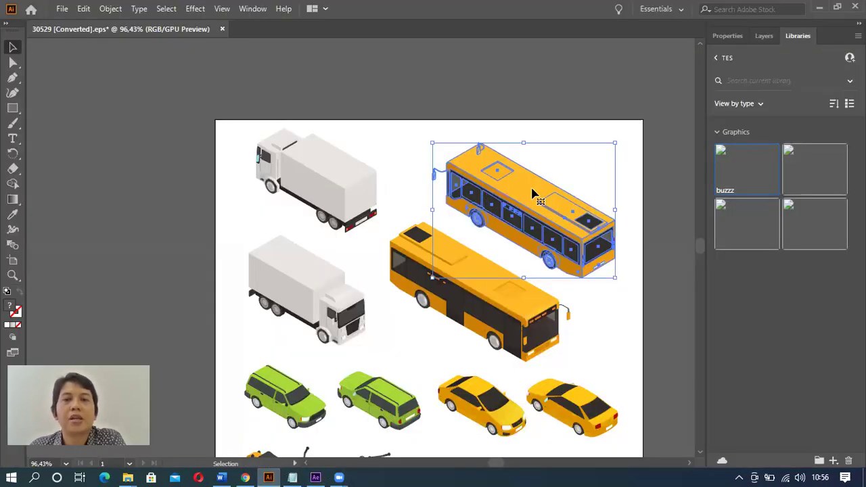
pyautogui.doubleClick(749, 179)
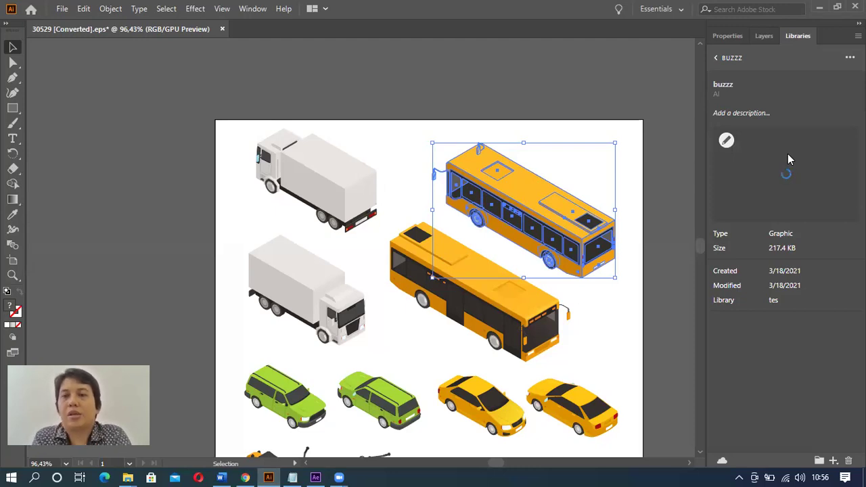
pyautogui.click(727, 142)
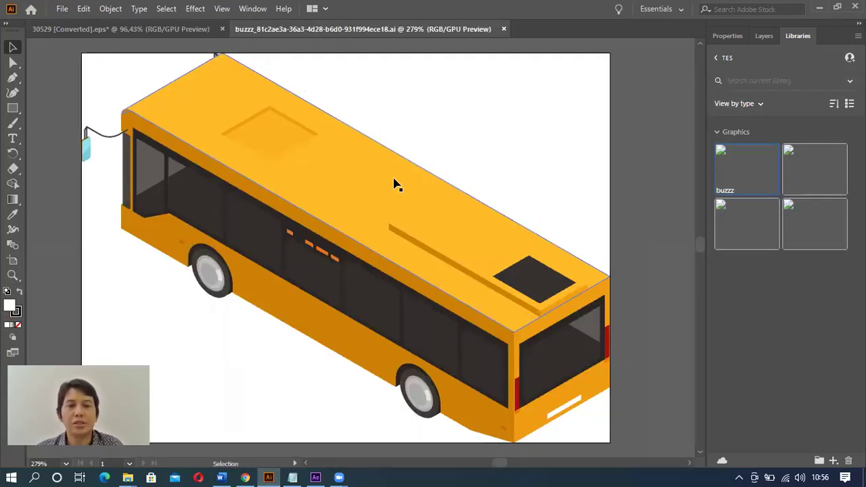
pyautogui.hotkey('ctrl', '-')
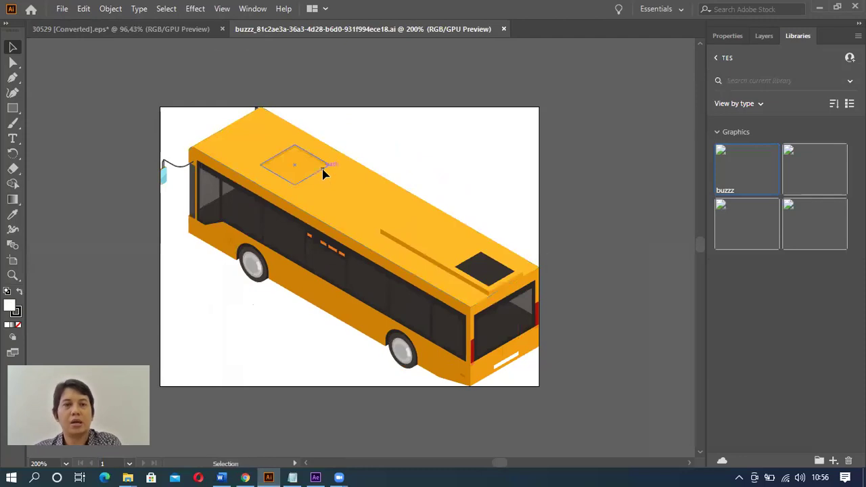
# - Ungroup the bus artwork so its parts can be edited individually
pyautogui.click(323, 173)
pyautogui.rightClick(323, 173)
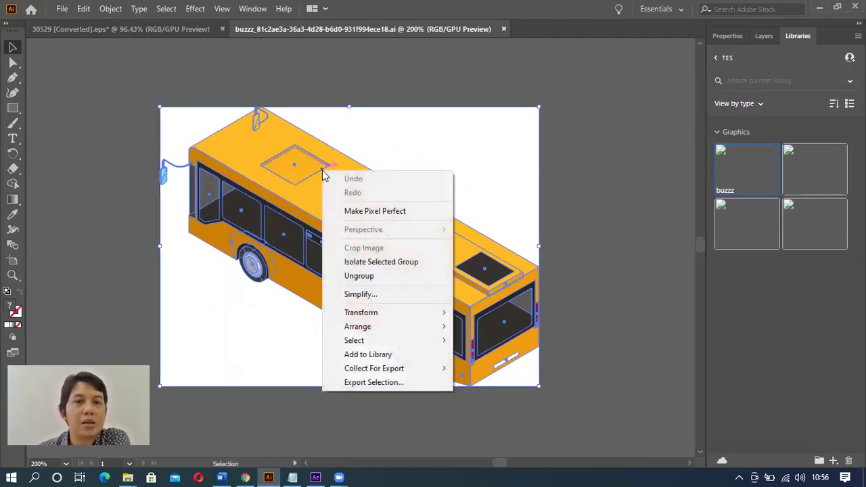
pyautogui.click(390, 284)
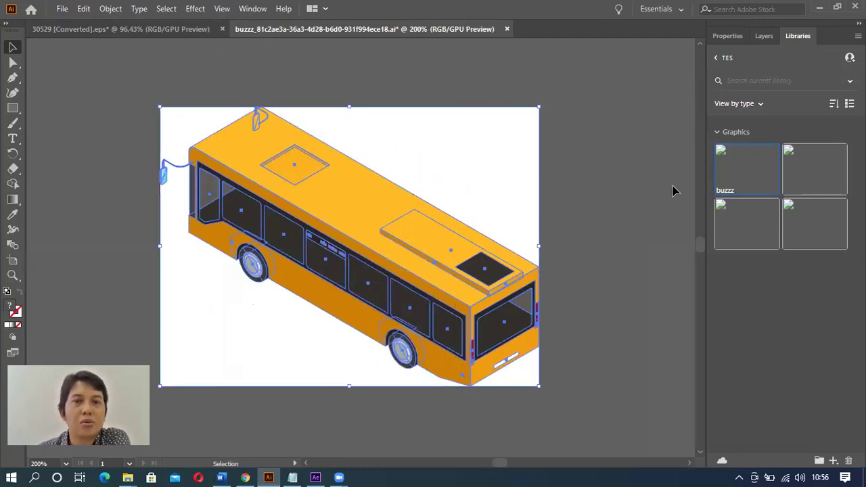
# - Try moving the orange roof hatch near the front of the bus, and undo the move
pyautogui.click(488, 180)
pyautogui.click(303, 169)
pyautogui.moveTo(308, 165); pyautogui.dragTo(334, 152)
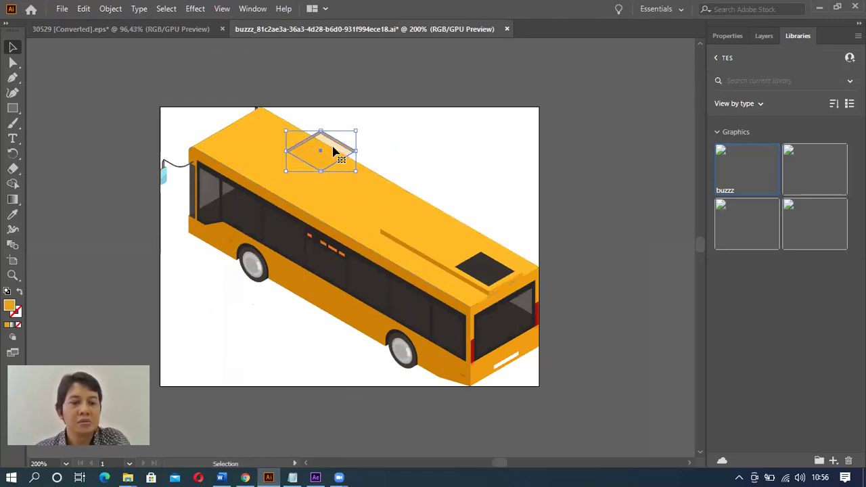
pyautogui.hotkey('ctrl', 'z')
# - Stretch the dark rear roof panel of the bus toward the front so it becomes longer
pyautogui.click(484, 277)
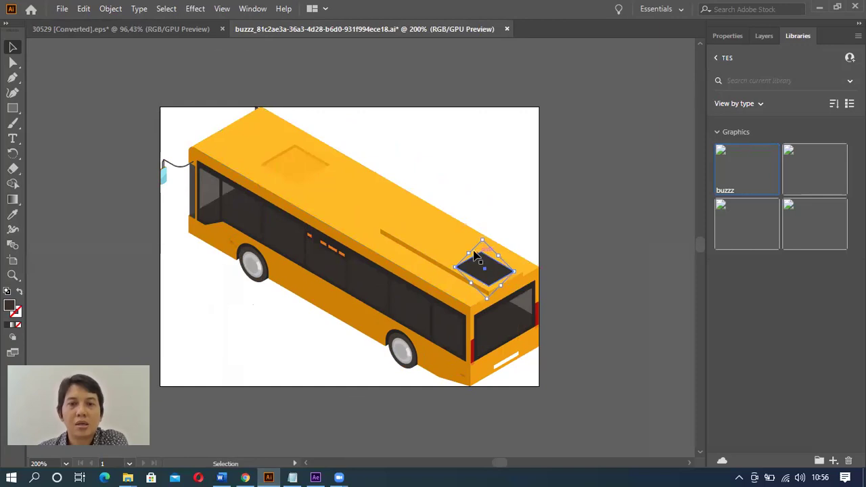
pyautogui.moveTo(481, 240); pyautogui.dragTo(451, 216)
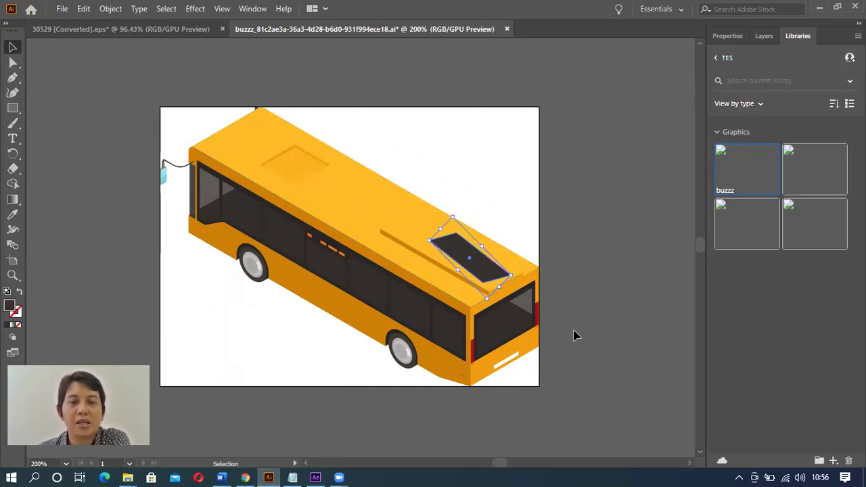
pyautogui.press('a')
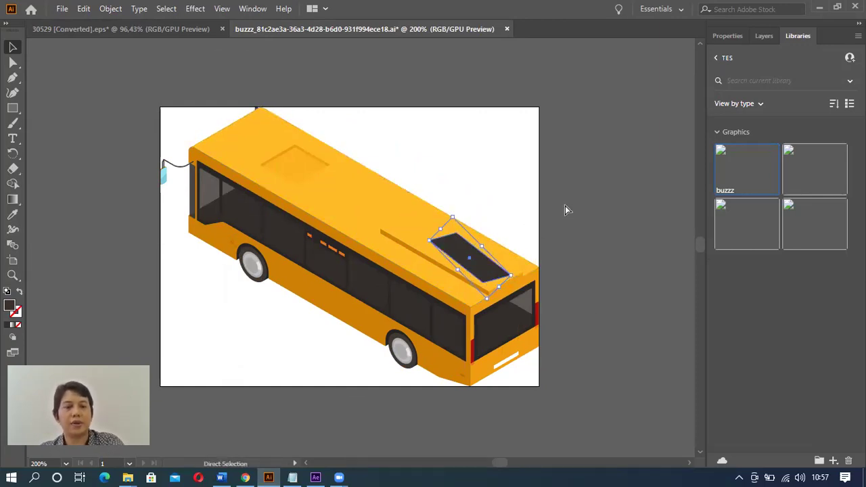
# - Save the edited buzzz graphic and close its document once saving is complete
pyautogui.hotkey('ctrl', 's')
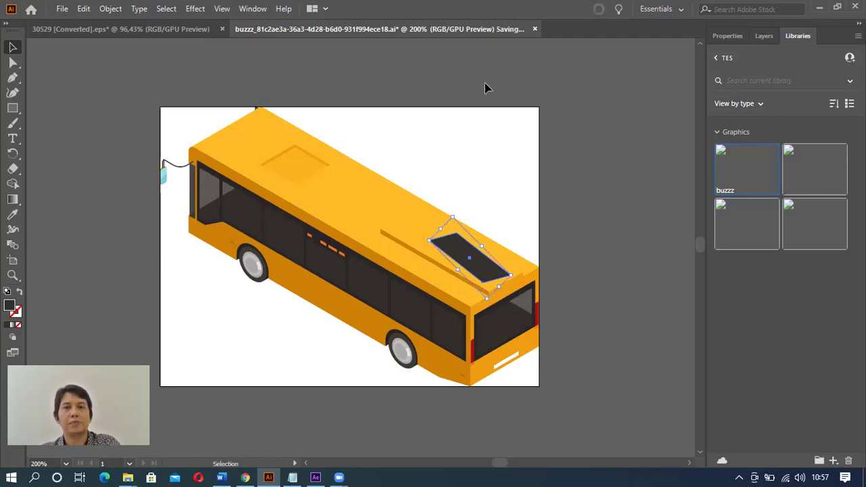
pyautogui.click(534, 29)
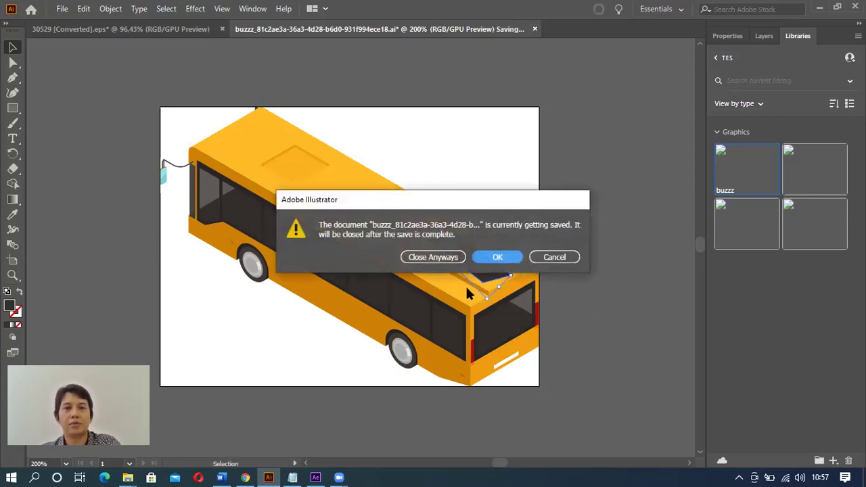
pyautogui.click(552, 258)
pyautogui.press('v')
pyautogui.click(503, 29)
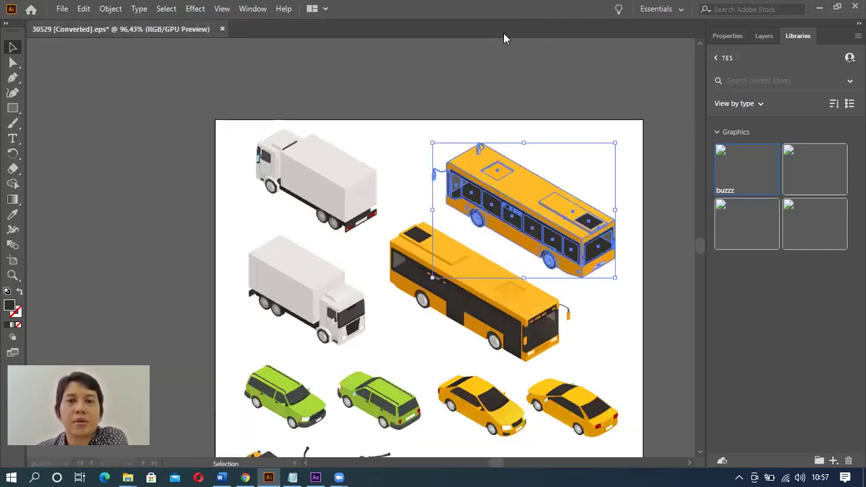
# - Switch back to After Effects and check the linked bus graphic in the composition and library
pyautogui.click(315, 477)
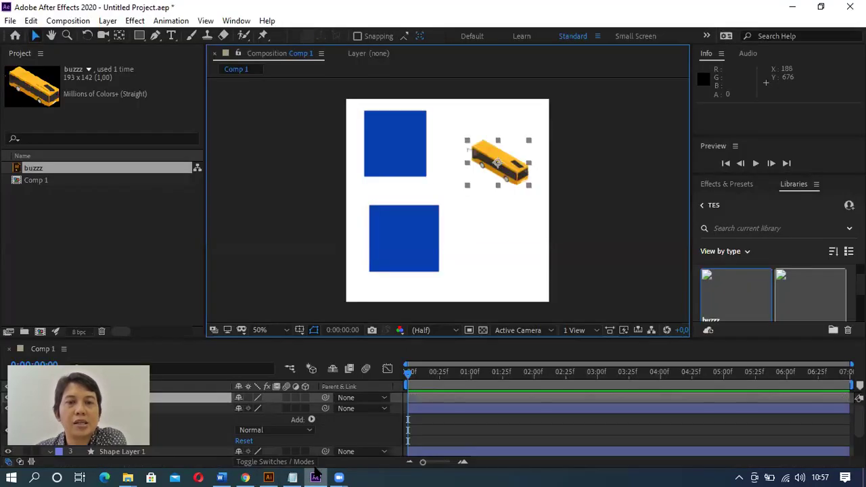
pyautogui.click(730, 287)
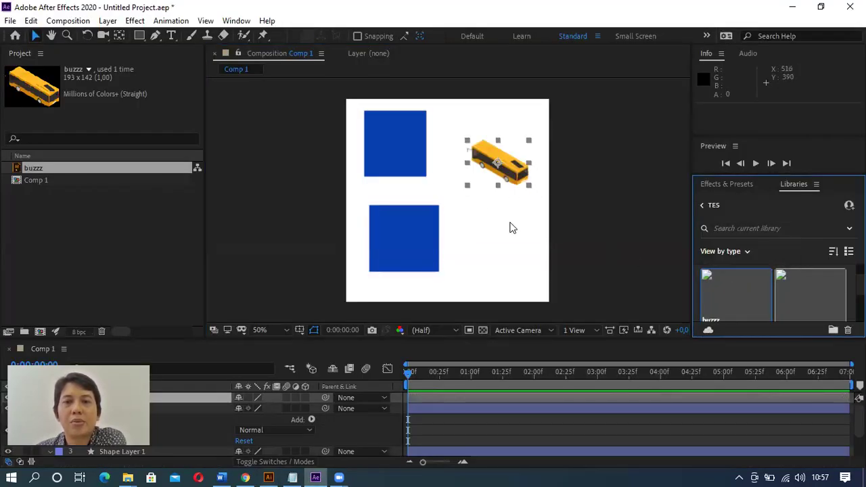
# - Examine the updated bus graphic up close in the composition and compare it with the original vehicle artwork in Illustrator
pyautogui.press('/')
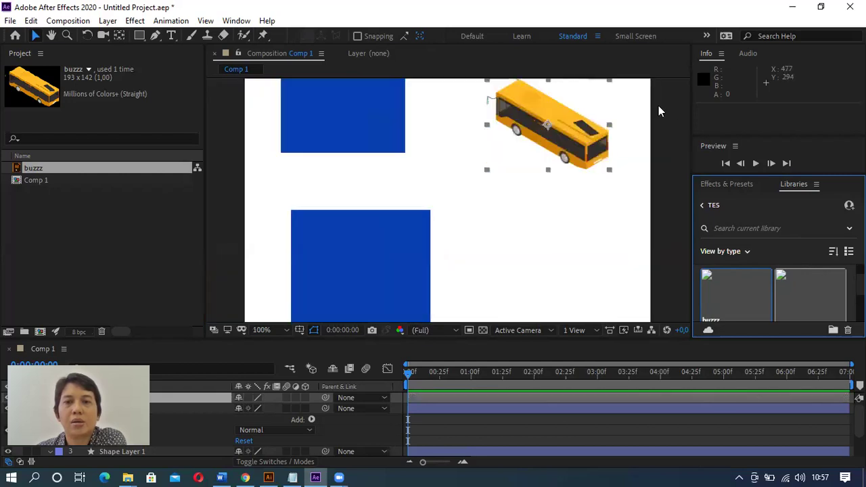
pyautogui.press('.')
pyautogui.press('.')
pyautogui.press(',')
pyautogui.press(',')
pyautogui.moveTo(601, 137); pyautogui.dragTo(492, 206)
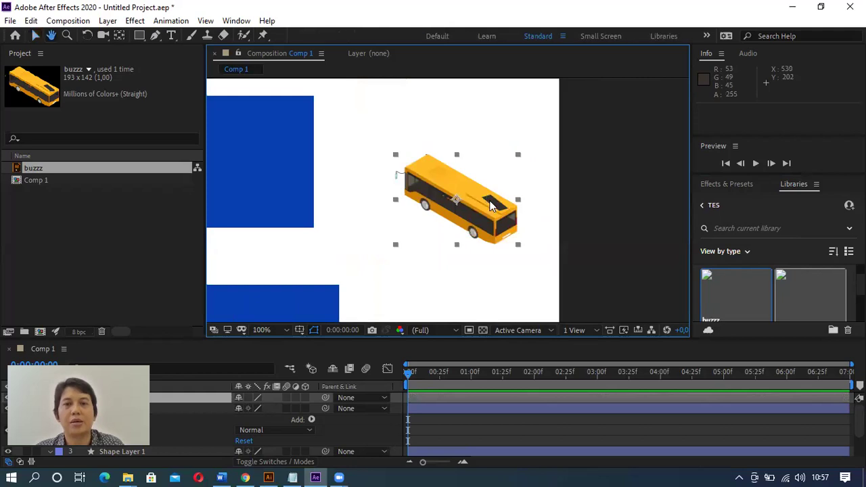
pyautogui.press('.')
pyautogui.press(',')
pyautogui.press(',')
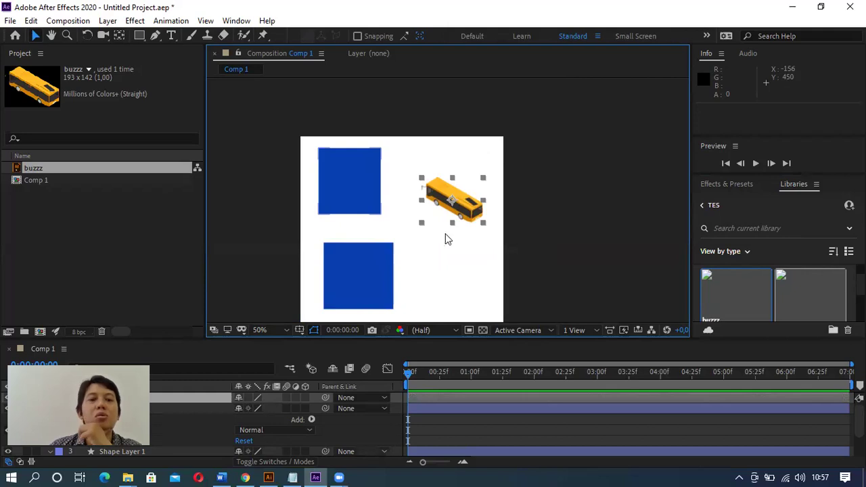
pyautogui.click(268, 477)
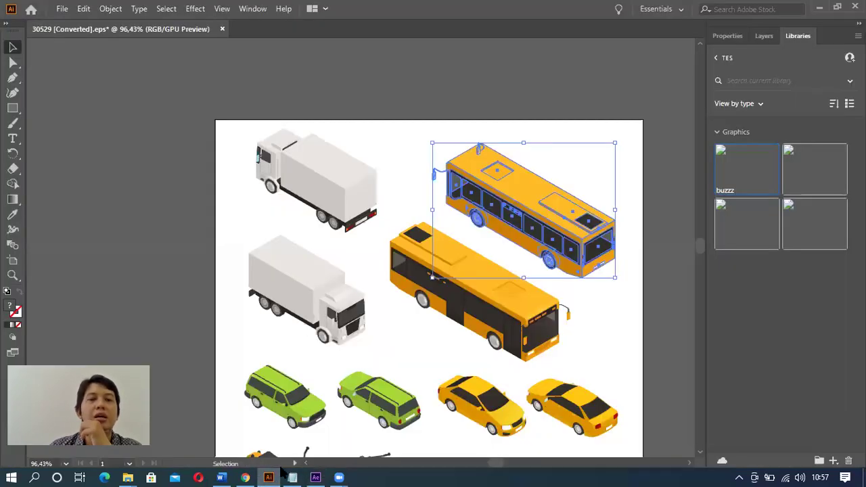
pyautogui.click(316, 477)
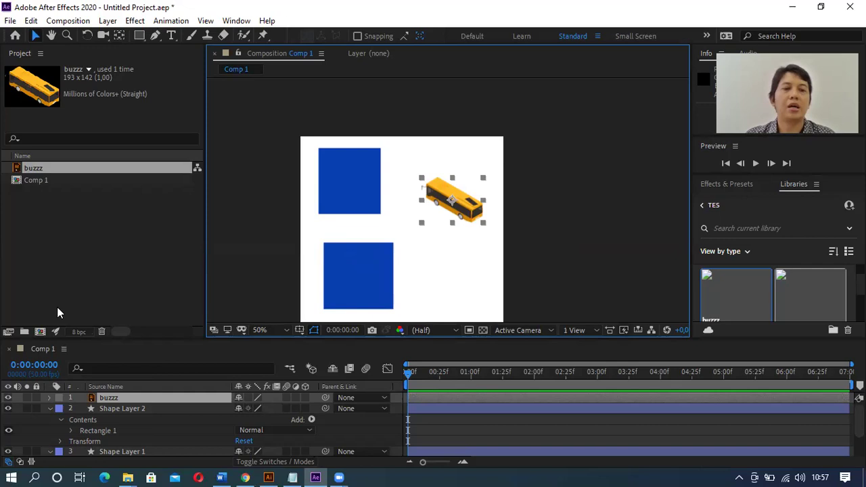
# - Delete both blue rectangle shape layers, Shape Layer 2 and Shape Layer 1, from the composition
pyautogui.scroll(-2, 81, 404)
pyautogui.scroll(2, 83, 406)
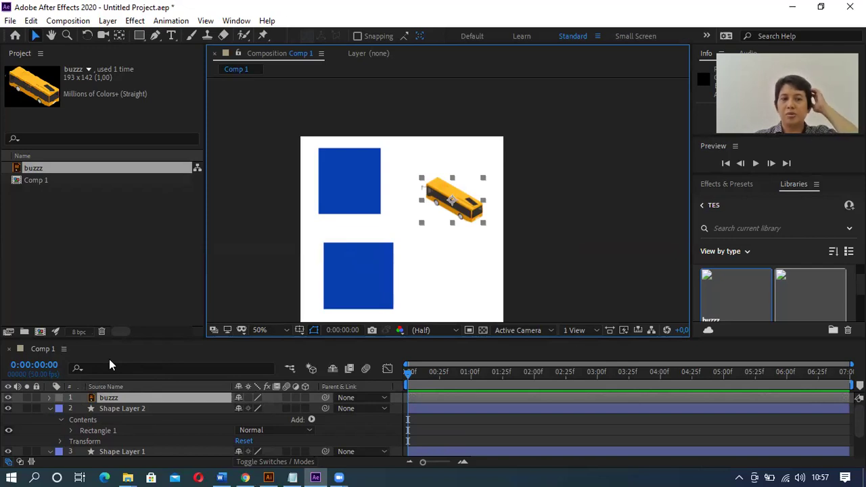
pyautogui.click(64, 409)
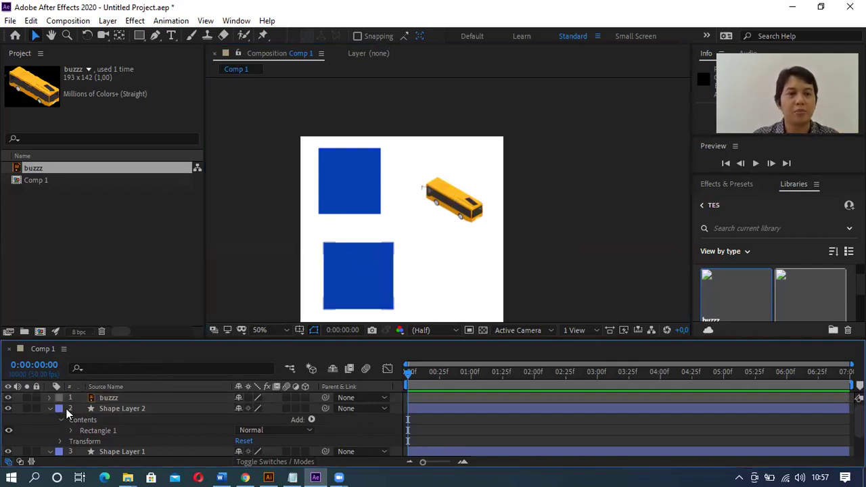
pyautogui.click(121, 409)
pyautogui.press('Delete')
pyautogui.click(116, 409)
pyautogui.press('Delete')
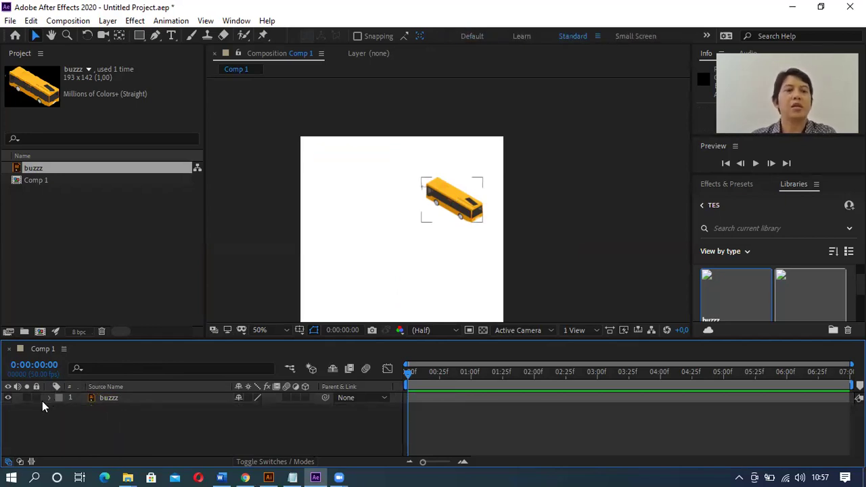
# - Move the bus graphic horizontally toward the middle of the composition's upper half
pyautogui.click(452, 205)
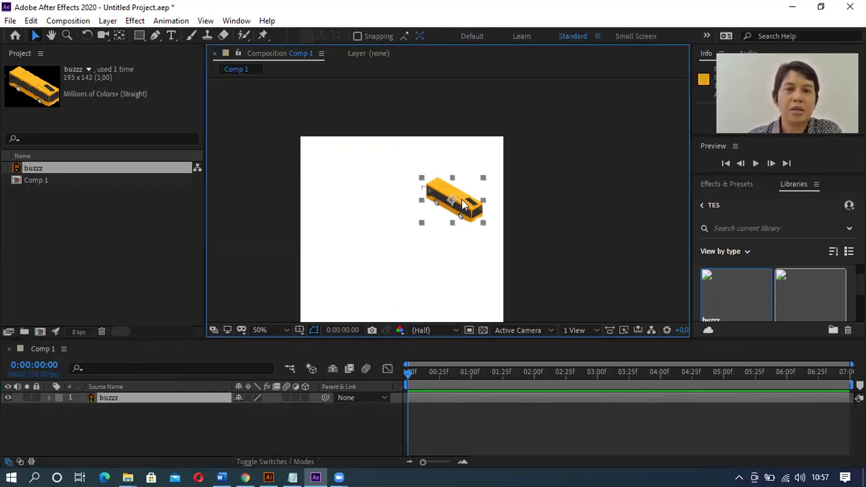
pyautogui.moveTo(452, 203); pyautogui.dragTo(390, 198)
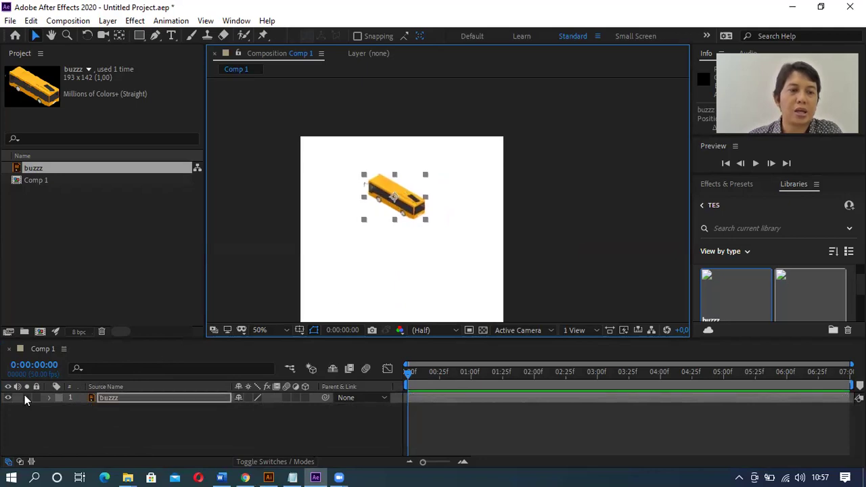
# - Lock the buzzz layer, try selecting the bus in the composition, and unlock the layer to select it again
pyautogui.click(34, 398)
pyautogui.click(397, 198)
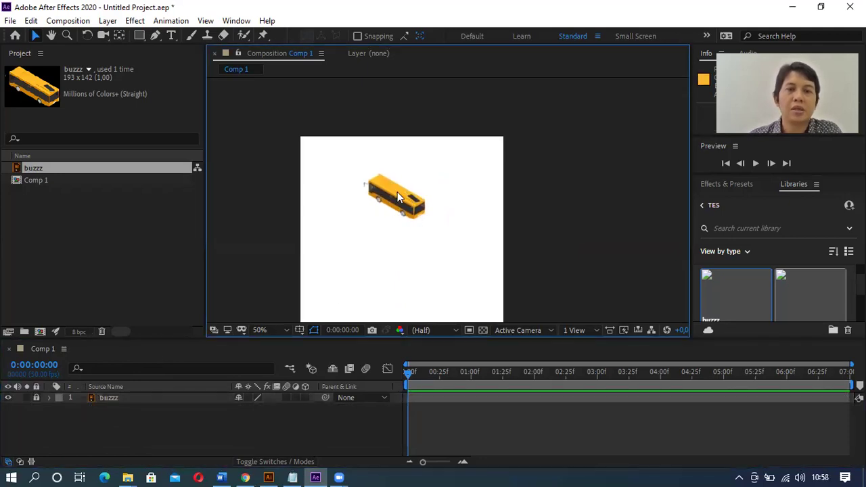
pyautogui.click(36, 397)
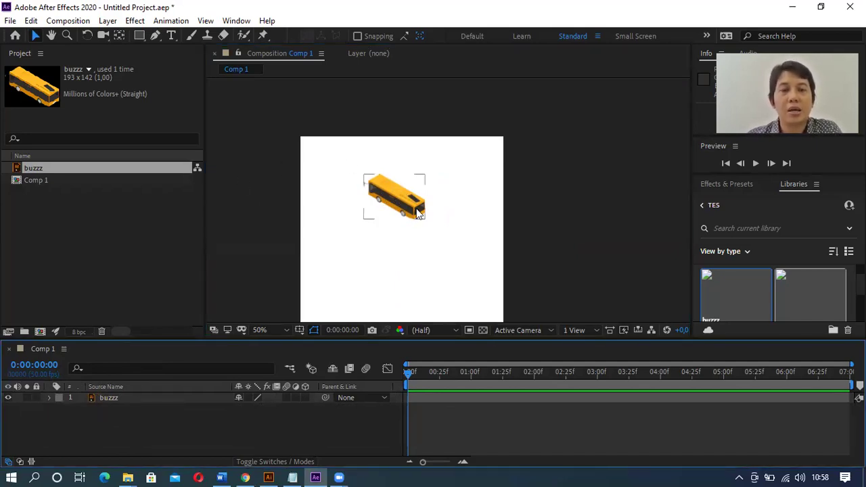
pyautogui.click(395, 215)
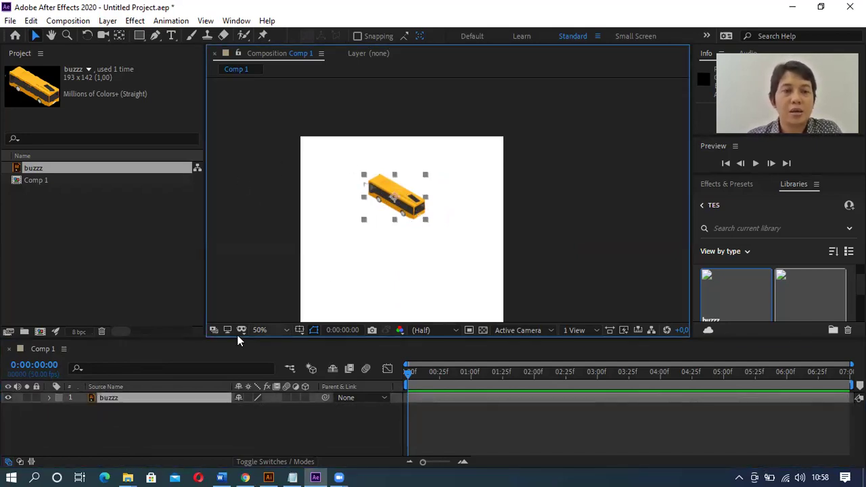
# - Expand the buzzz layer's Transform properties and move the current time to 0:00:01:02
pyautogui.click(49, 399)
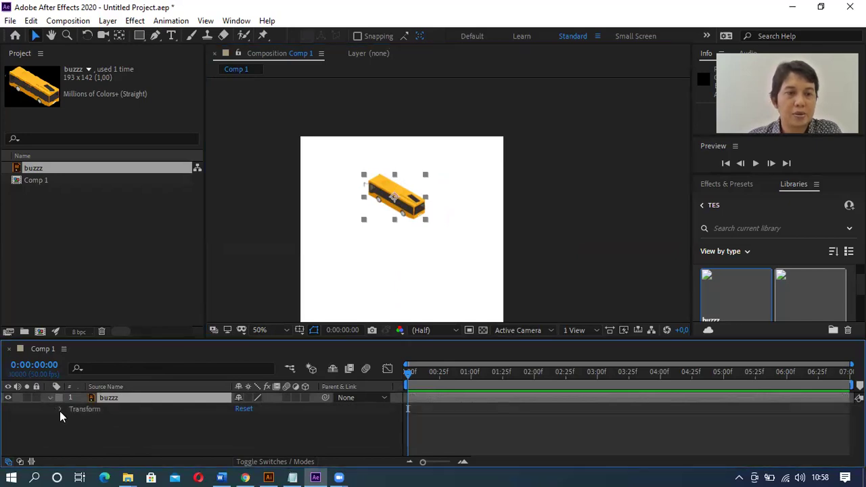
pyautogui.click(60, 409)
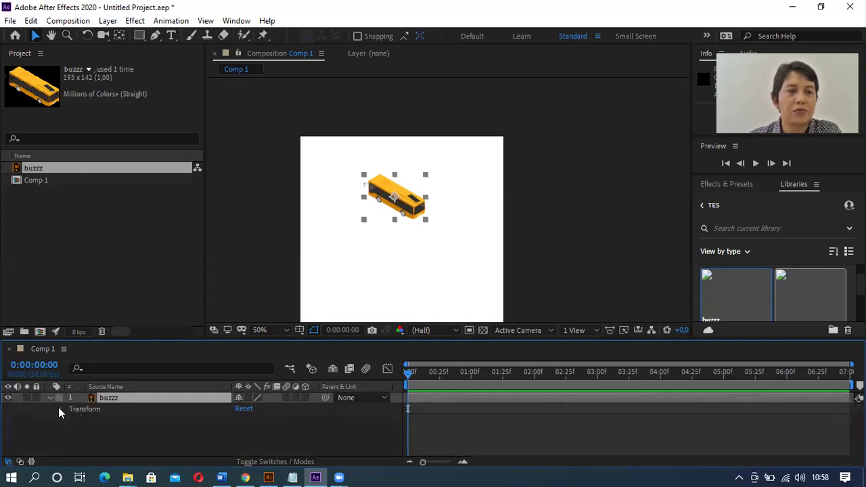
pyautogui.scroll(-1, 58, 408)
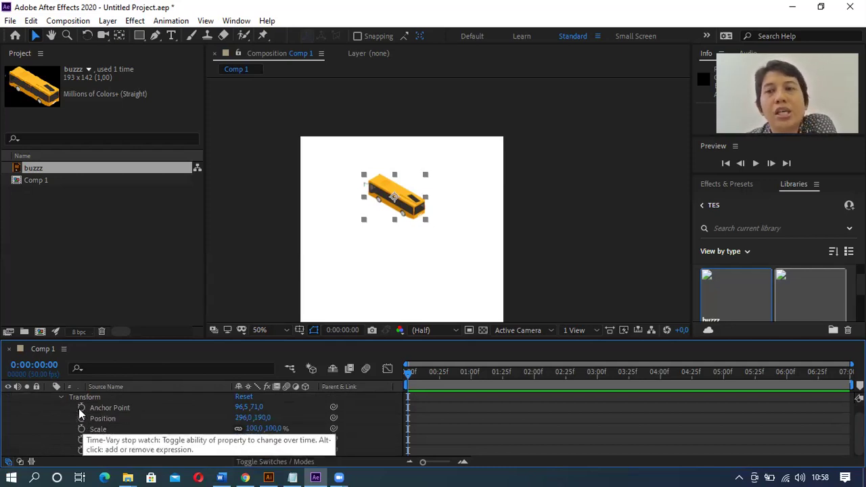
pyautogui.moveTo(407, 372); pyautogui.dragTo(732, 372)
pyautogui.moveTo(847, 372); pyautogui.dragTo(474, 389)
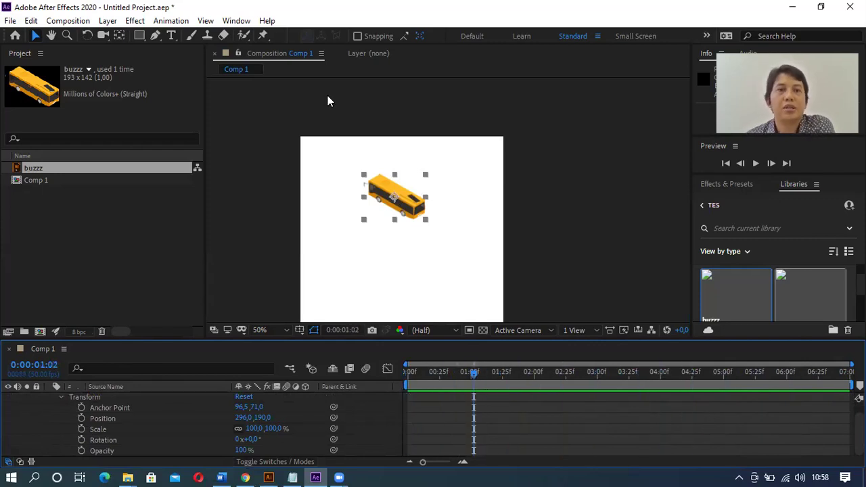
# - Open the settings for a new composition and review its start timecode, duration and background color
pyautogui.click(85, 24)
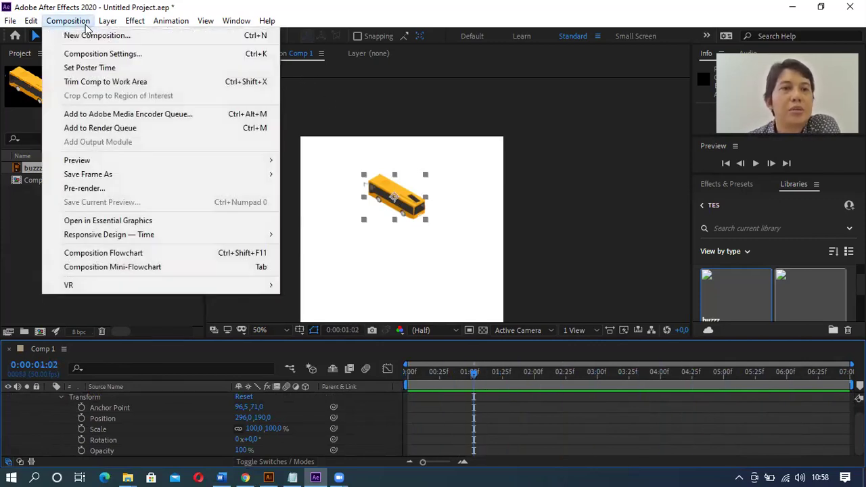
pyautogui.click(94, 34)
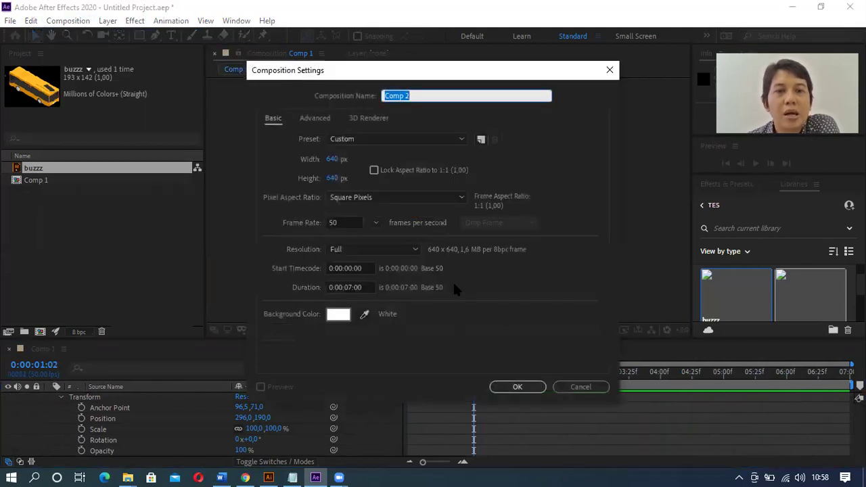
pyautogui.click(312, 268)
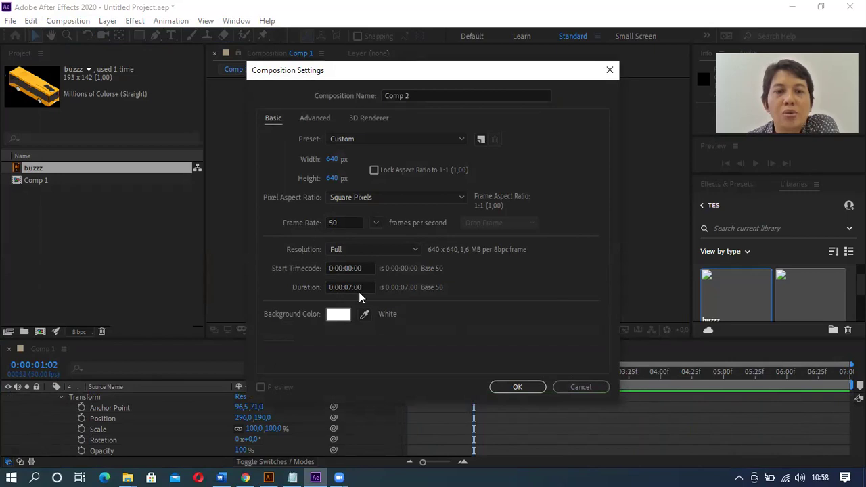
pyautogui.click(333, 287)
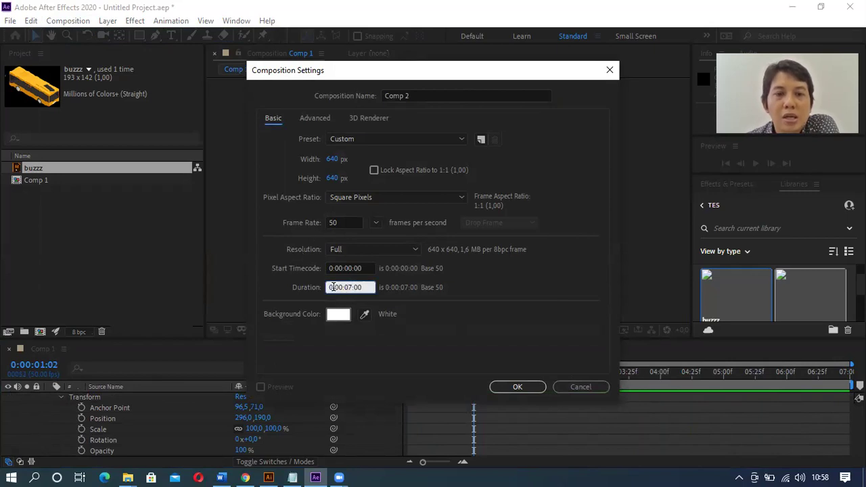
pyautogui.moveTo(333, 287); pyautogui.dragTo(348, 286)
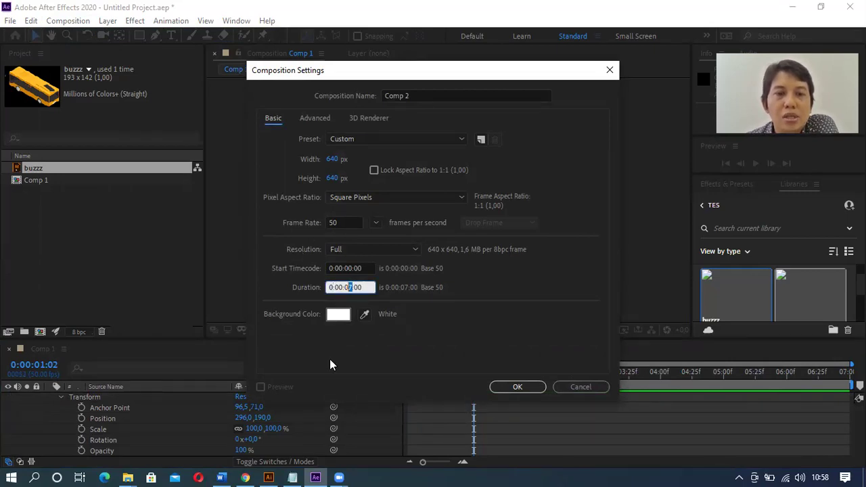
pyautogui.click(338, 315)
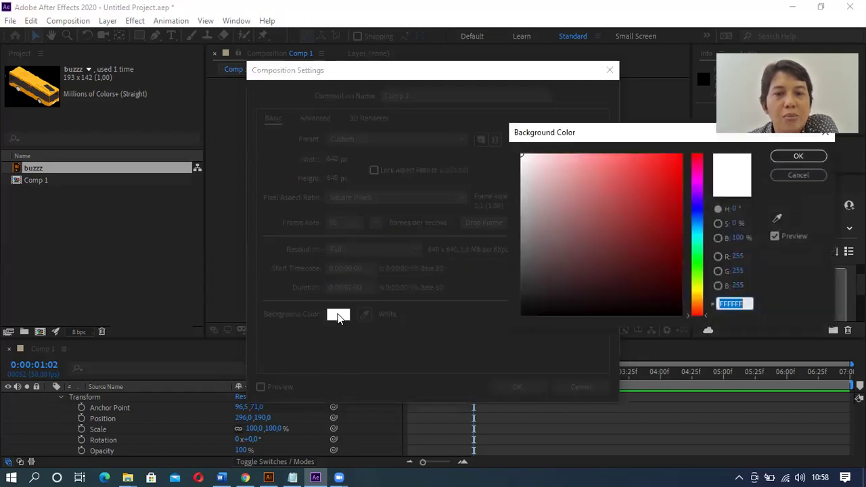
pyautogui.click(788, 172)
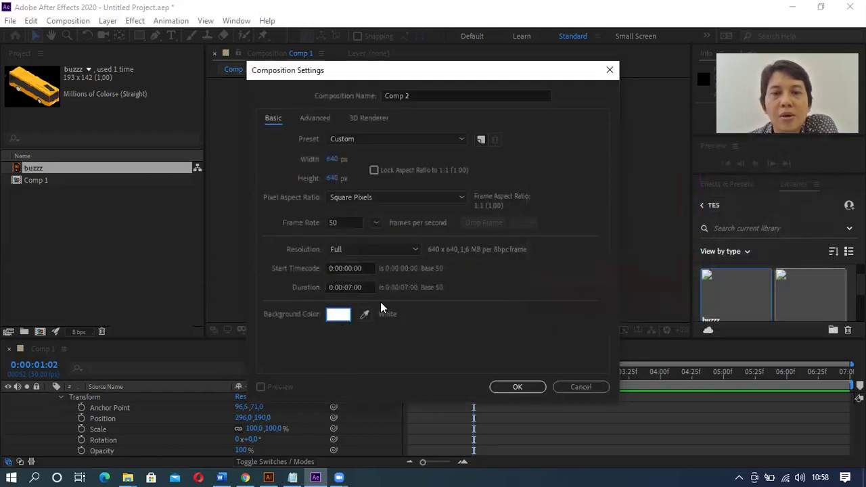
# - Review the frame rate and duration settings of the new composition
pyautogui.moveTo(448, 73); pyautogui.dragTo(388, 73)
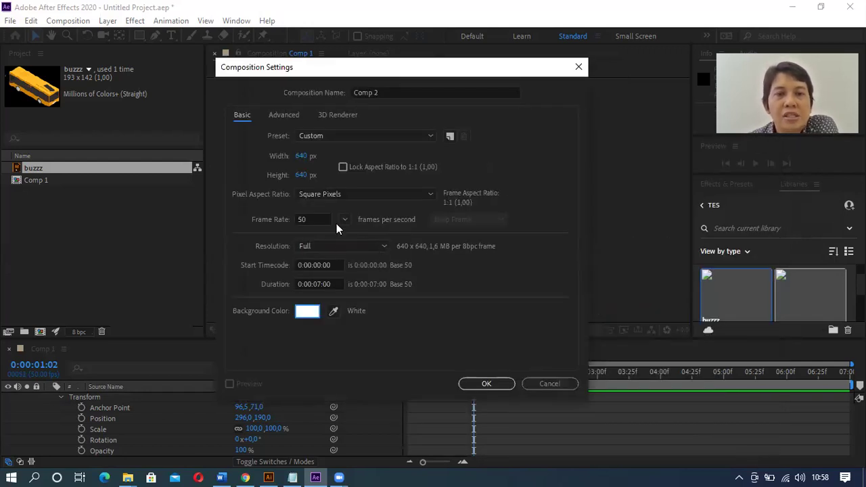
pyautogui.click(310, 220)
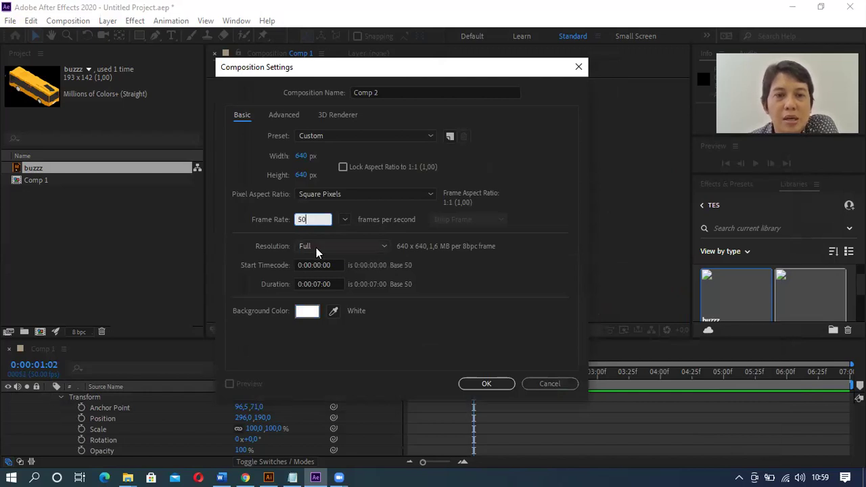
pyautogui.moveTo(309, 220); pyautogui.dragTo(289, 221)
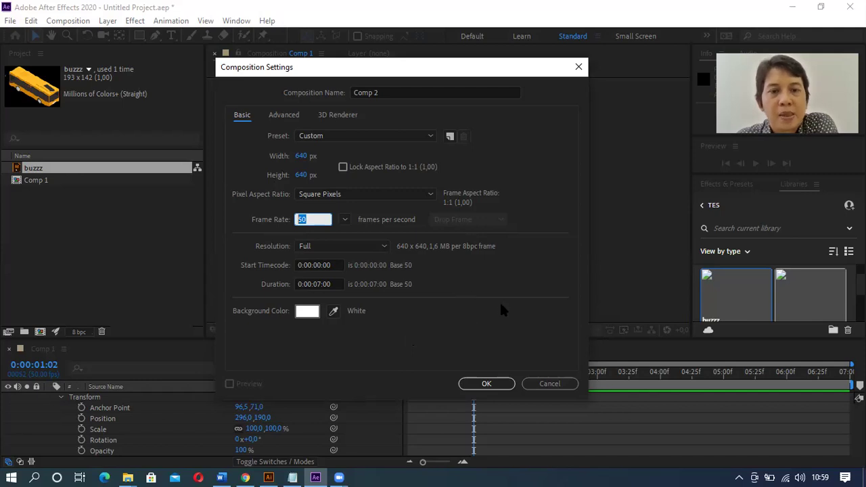
pyautogui.click(327, 288)
pyautogui.doubleClick(327, 288)
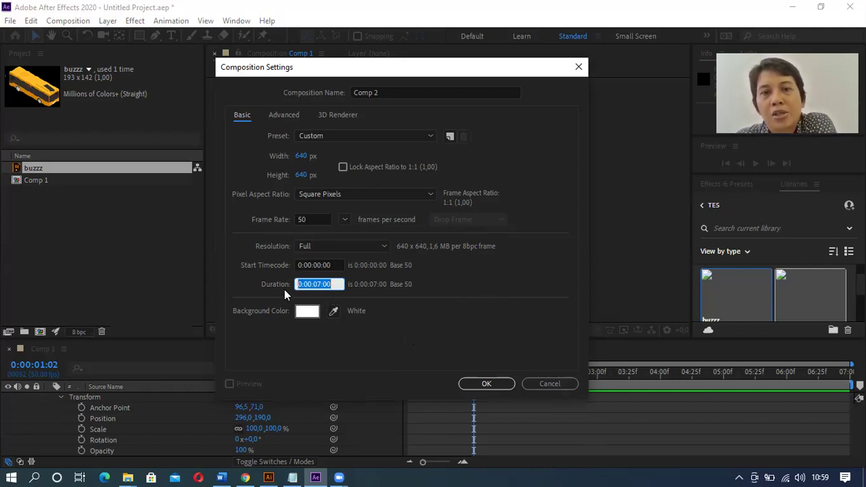
pyautogui.click(374, 287)
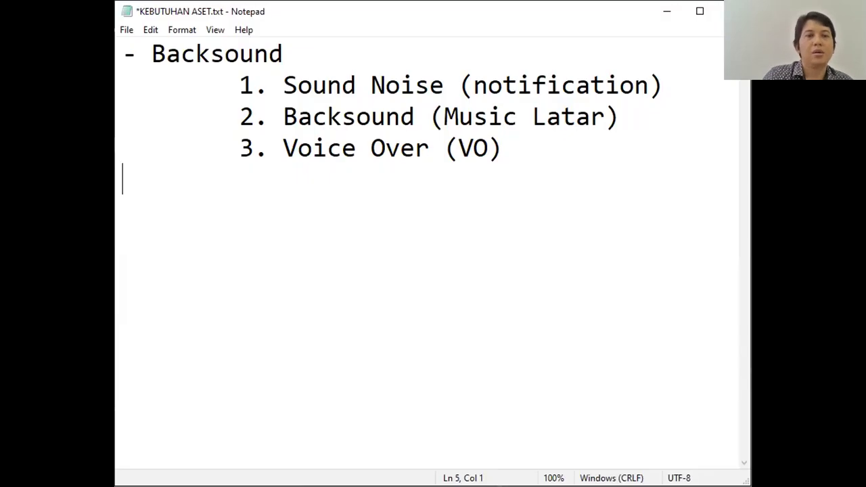
# - Add the heading "Pipeline Mograph" below the Backsound list, separated by a blank line, and start a new line under it
pyautogui.press('Return')
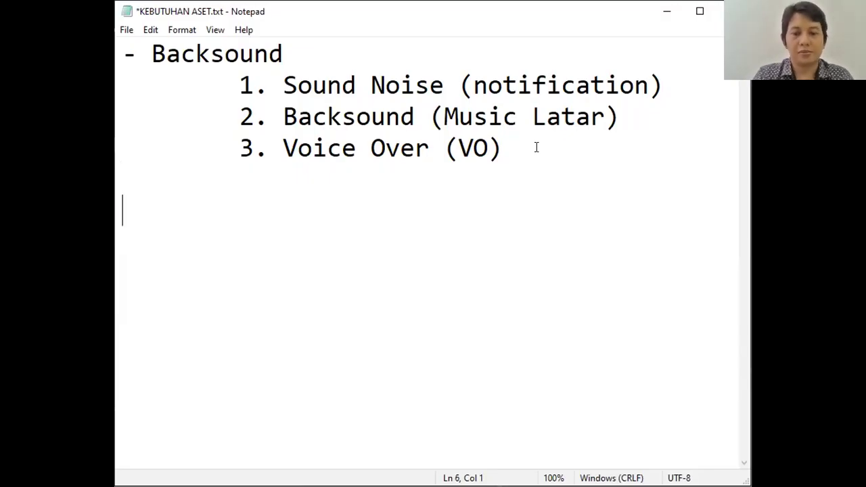
pyautogui.write('Pipe')
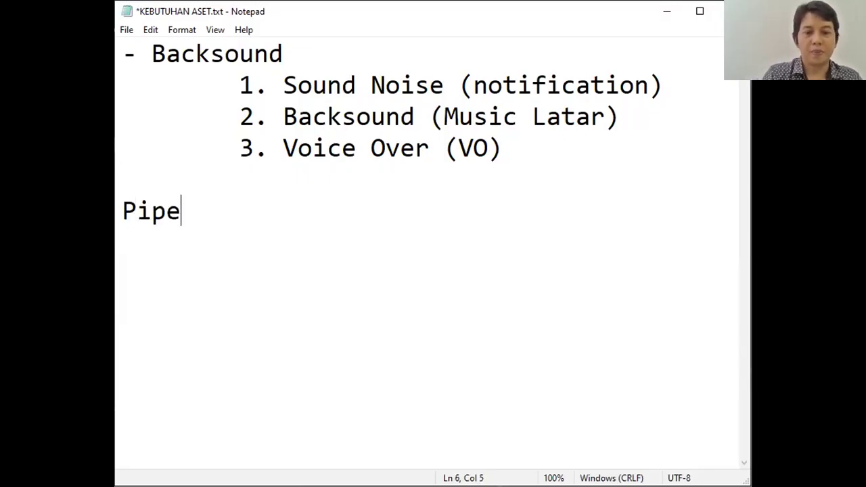
pyautogui.write('line ')
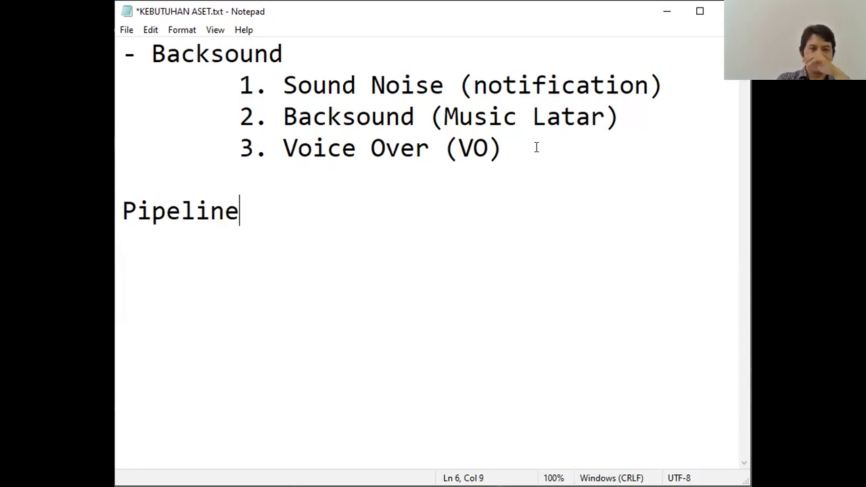
pyautogui.write('MO')
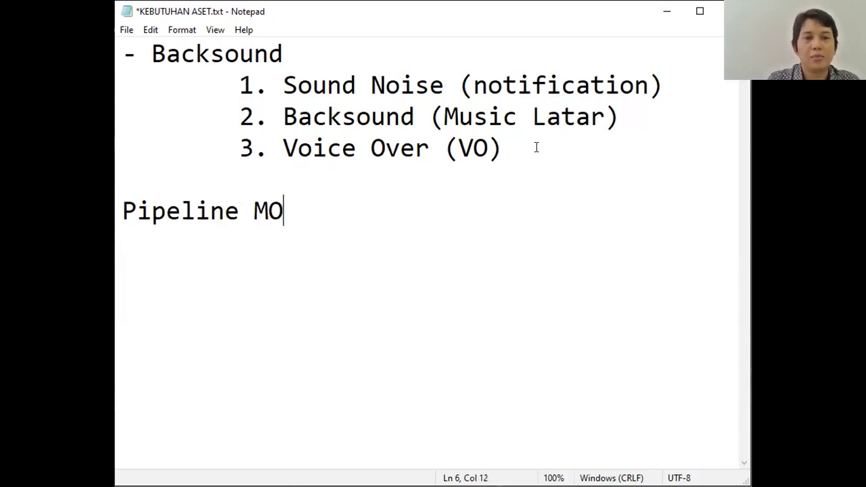
pyautogui.press('BackSpace')
pyautogui.write('og')
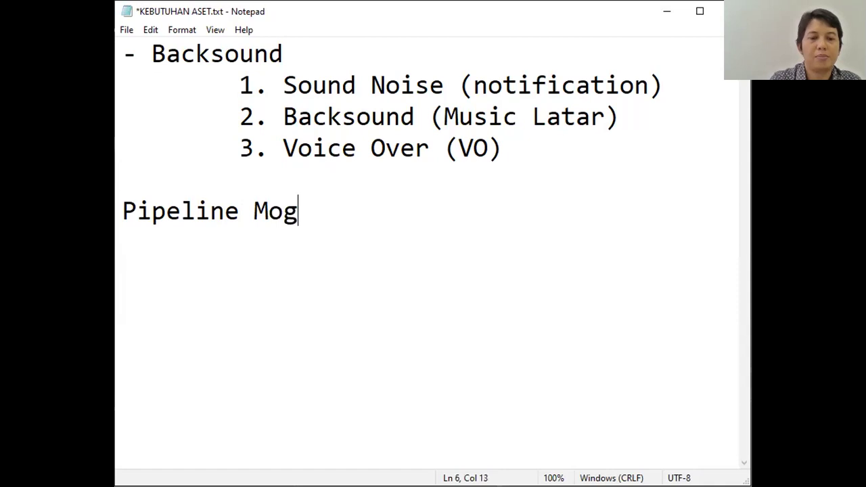
pyautogui.write('raph')
pyautogui.press('Return')
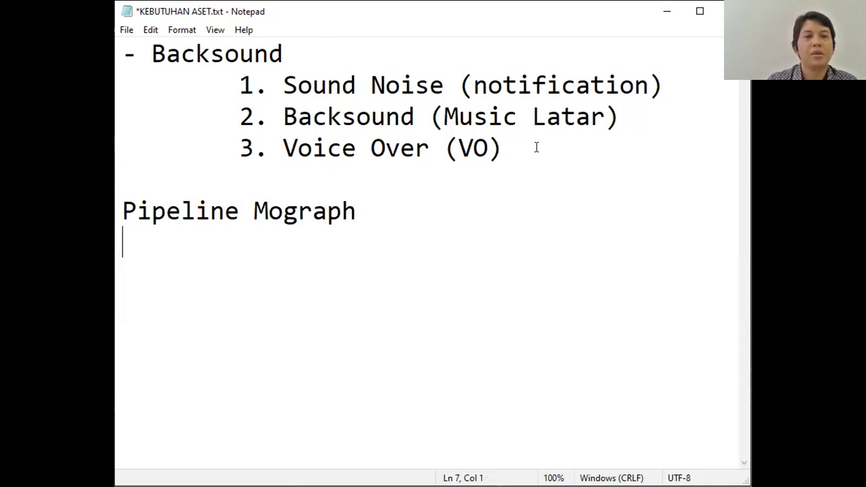
# - Add the line "Durasi = Narasi(VO)" beneath the Pipeline Mograph heading, separated by a blank line
pyautogui.press('Return')
pyautogui.write('Durasi = ')
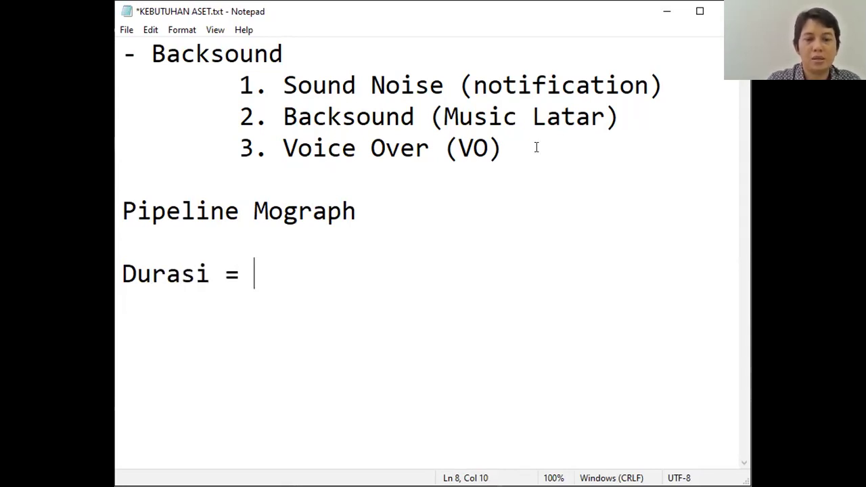
pyautogui.write('N')
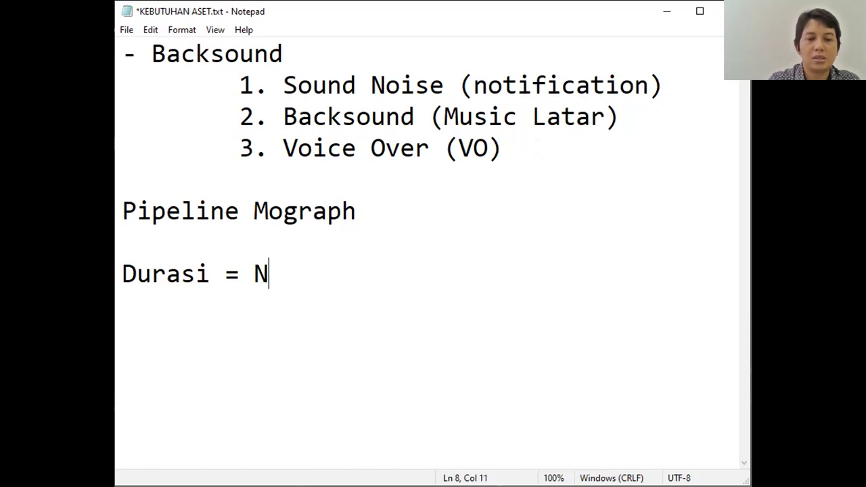
pyautogui.write('arasi')
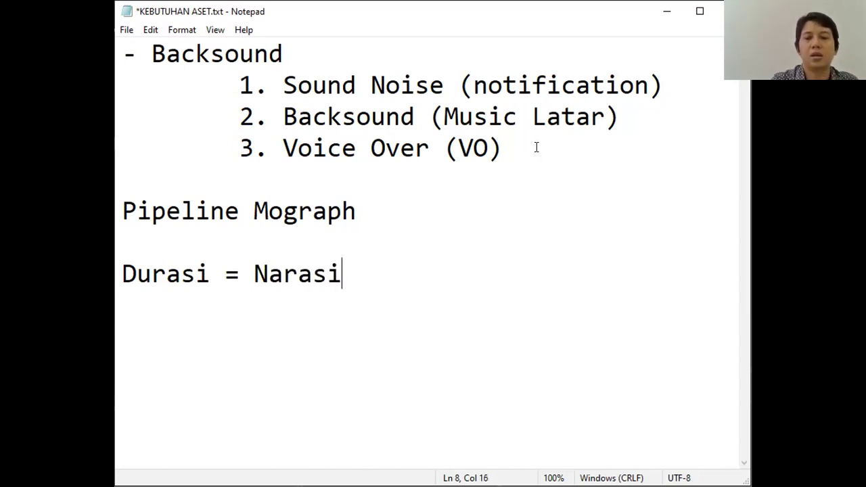
pyautogui.write('()')
pyautogui.press('Left')
pyautogui.write('VO')
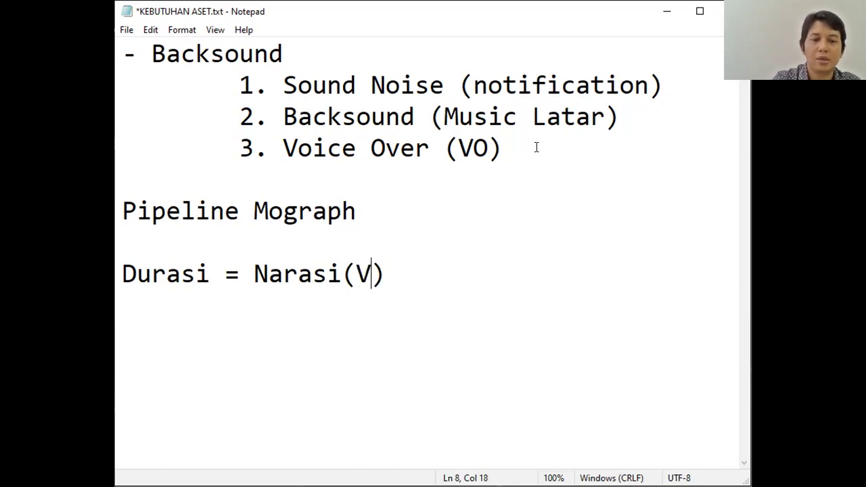
pyautogui.press('Right')
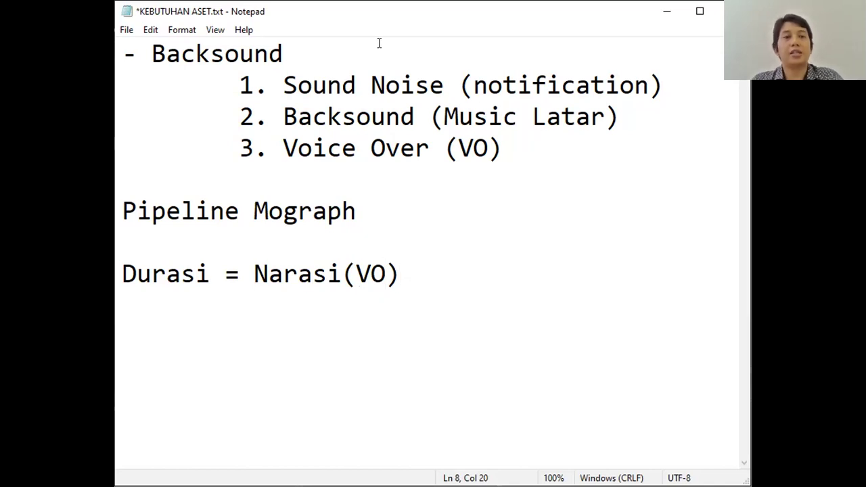
# - Append "=> storyboard" after "Narasi(VO)" on the Durasi line
pyautogui.moveTo(468, 18); pyautogui.dragTo(500, 108)
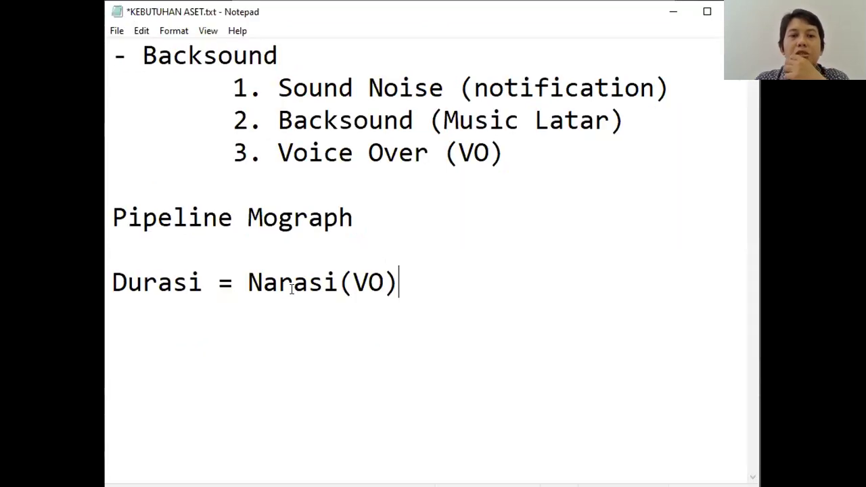
pyautogui.click(250, 377)
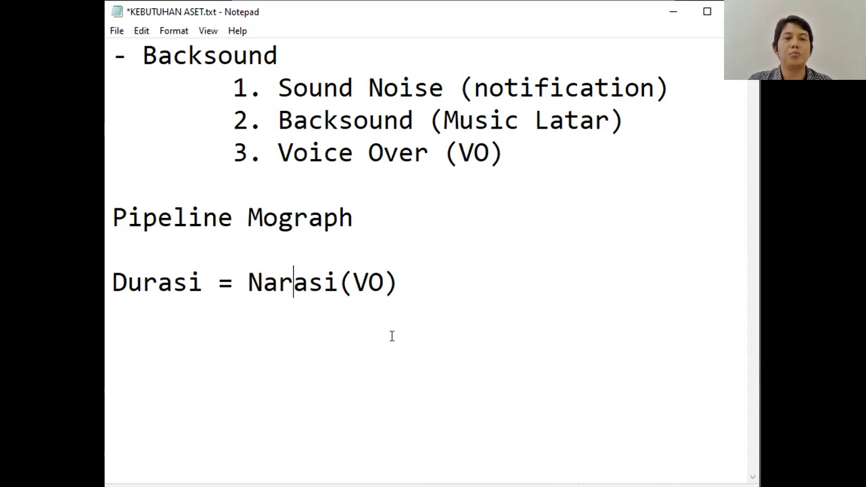
pyautogui.click(419, 285)
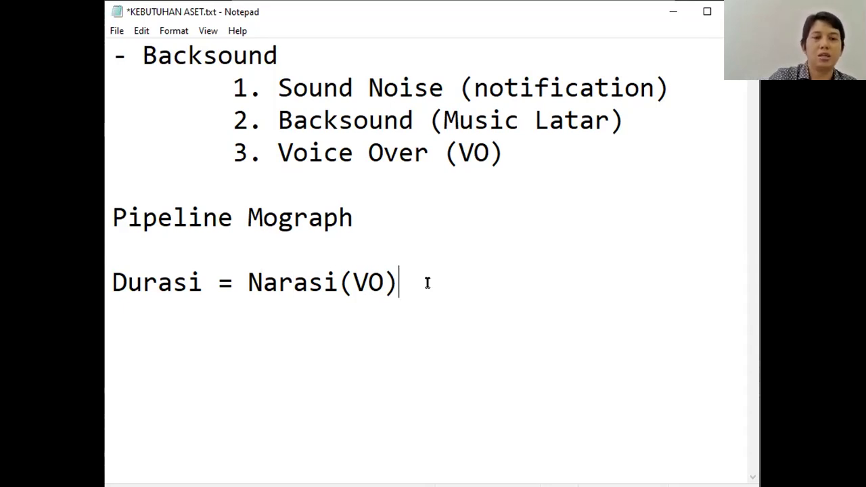
pyautogui.write('_')
pyautogui.press('BackSpace')
pyautogui.write('=>')
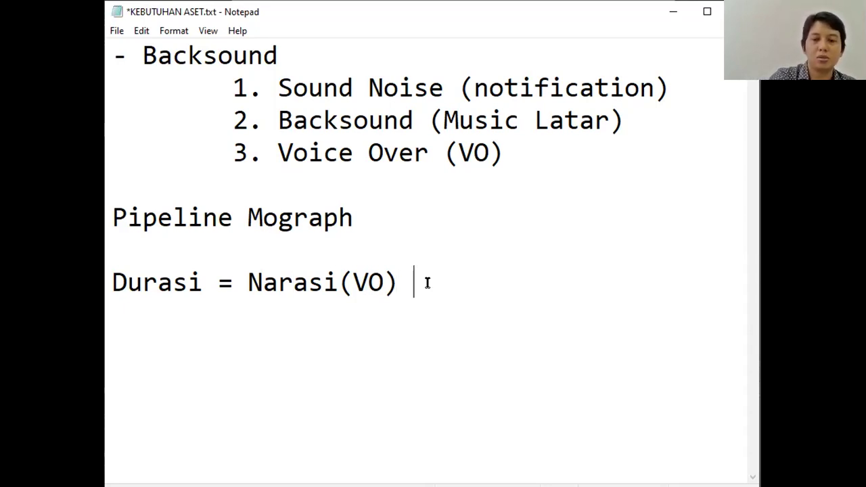
pyautogui.write(' st')
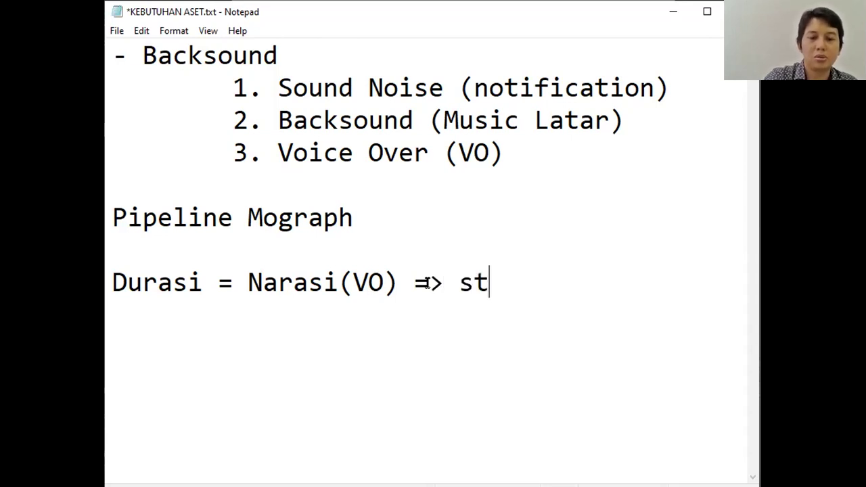
pyautogui.write('oryboa')
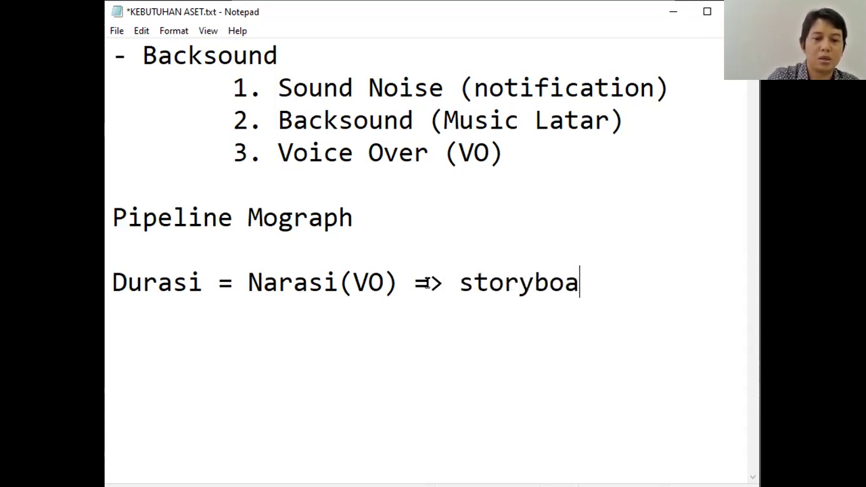
pyautogui.write('rd ')
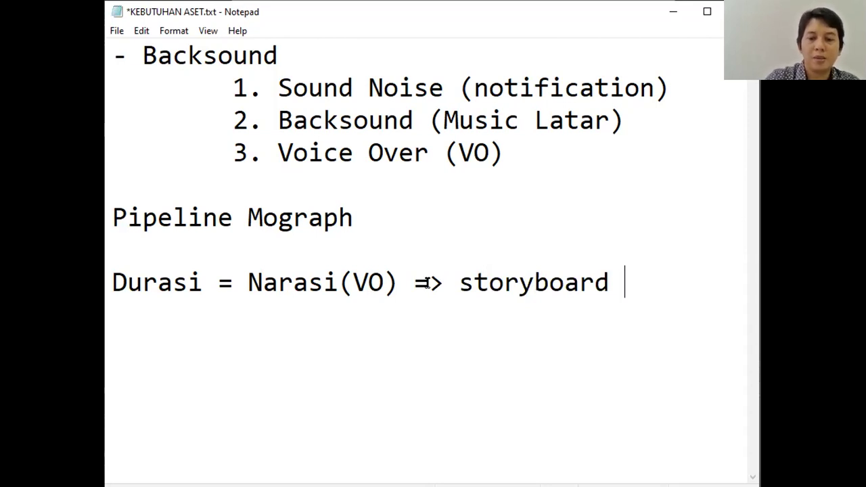
# - Extend the Durasi line with a second "=>" arrow followed by the word "storyboard"
pyautogui.write('=>')
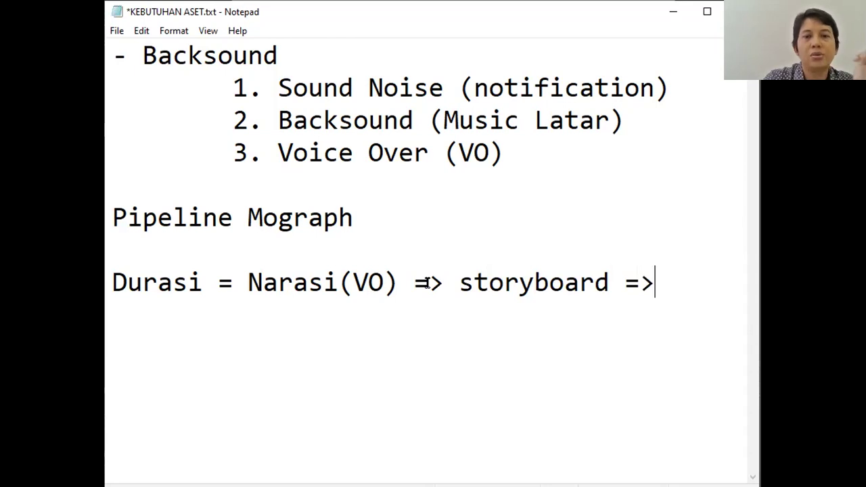
pyautogui.press('BackSpace')
pyautogui.press('BackSpace')
pyautogui.press('BackSpace')
pyautogui.write('=>')
pyautogui.press('BackSpace')
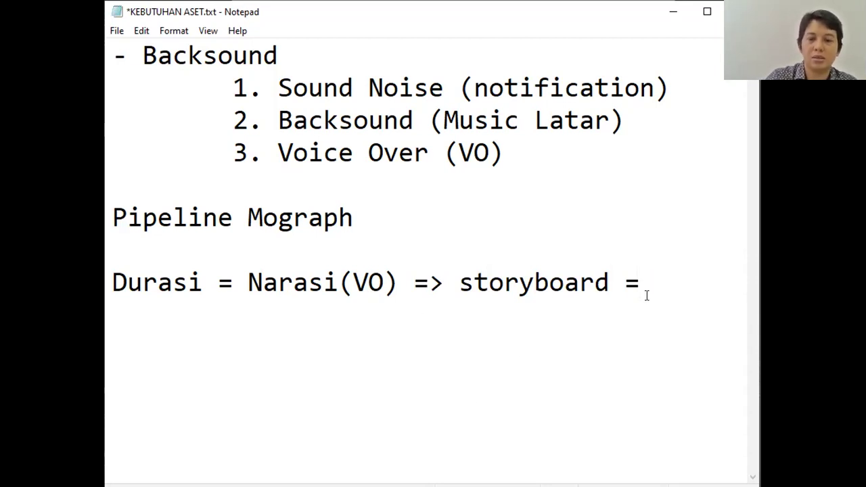
pyautogui.write('> ')
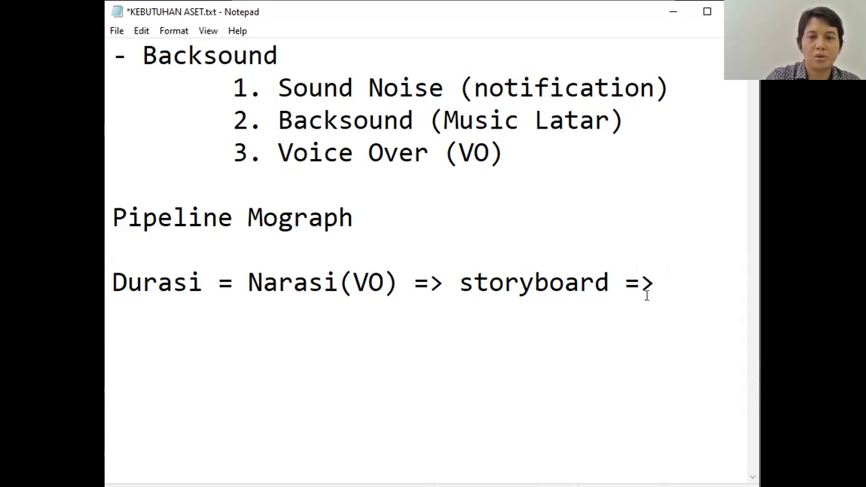
pyautogui.write('storyboard')
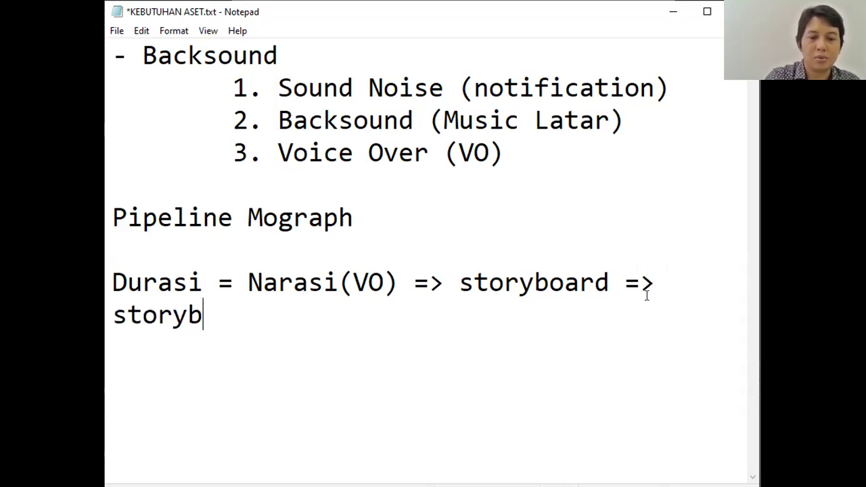
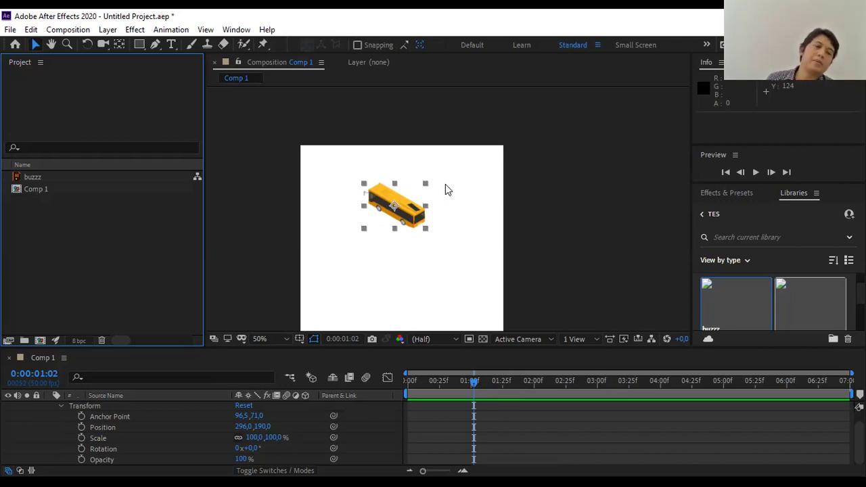
# - Switch to Chrome and search the web for "png to svg"
pyautogui.click(262, 217)
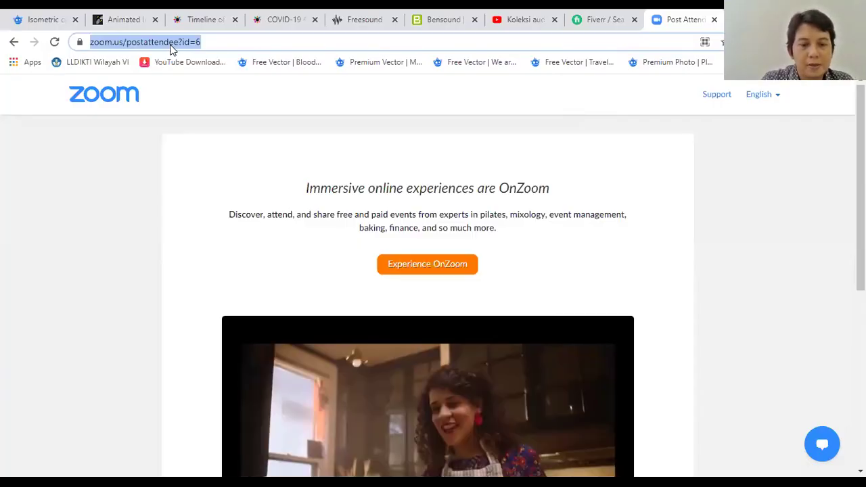
pyautogui.write('to')
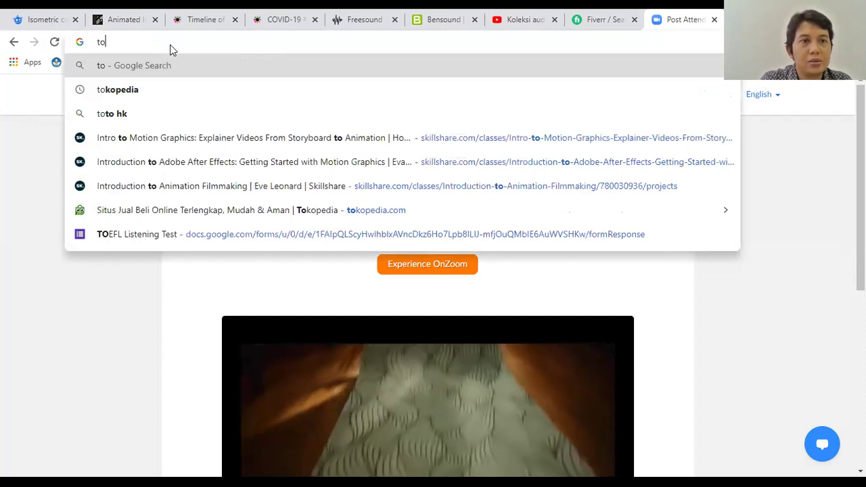
pyautogui.write('svg')
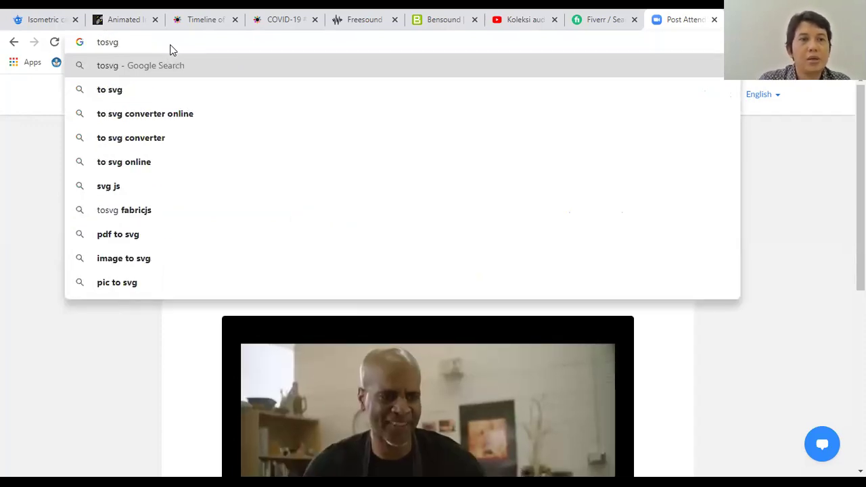
pyautogui.press('Left')
pyautogui.press('Left')
pyautogui.press('Left')
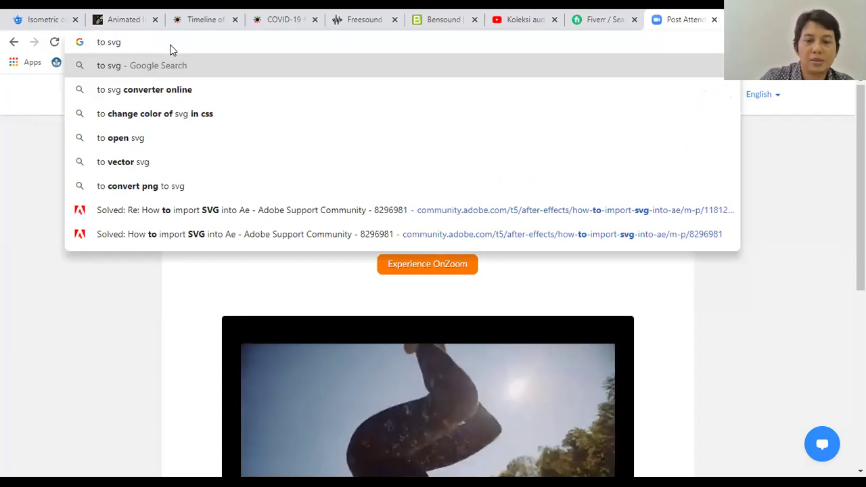
pyautogui.write('png')
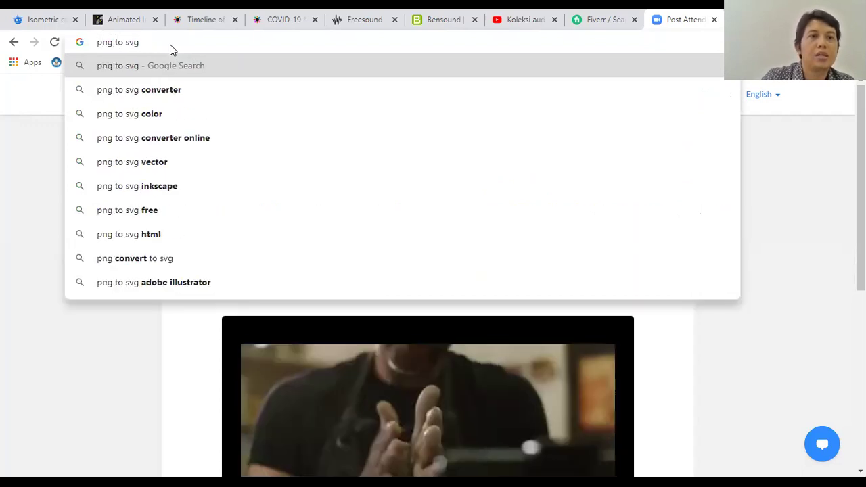
pyautogui.press('Return')
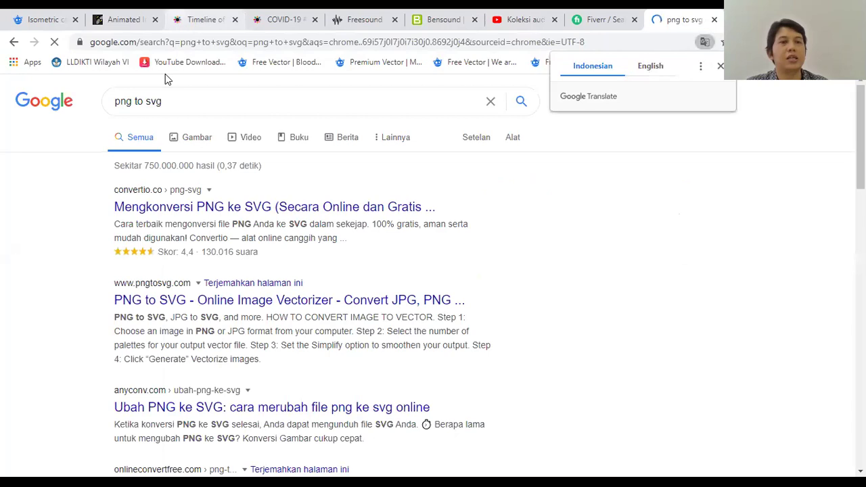
# - Open the Convertio PNG to SVG search result in a new tab and view its converter area
pyautogui.rightClick(228, 211)
pyautogui.click(236, 215)
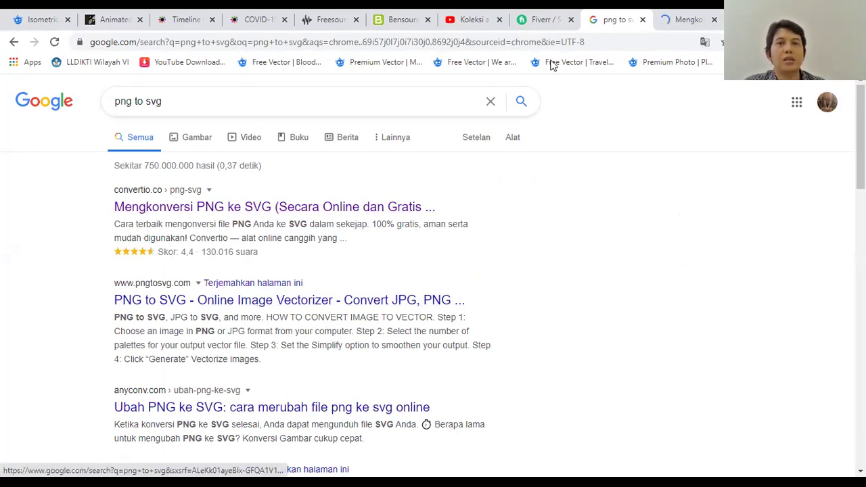
pyautogui.click(685, 19)
pyautogui.scroll(-4, 442, 220)
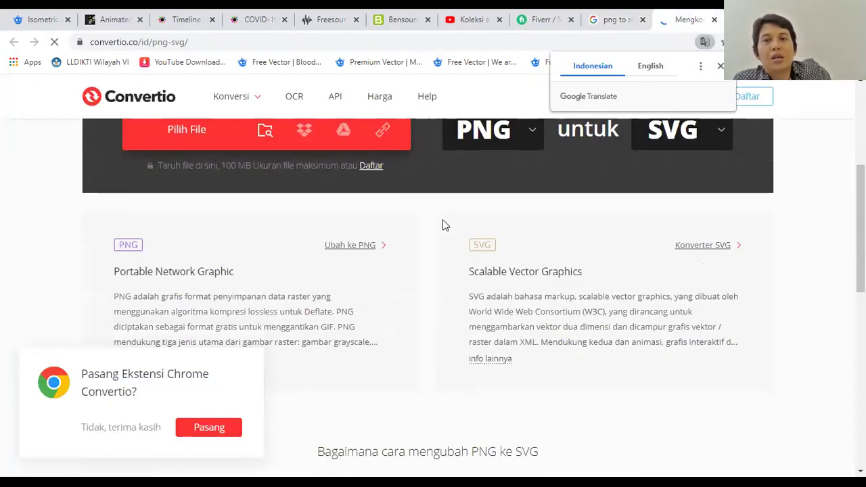
pyautogui.scroll(2, 442, 219)
pyautogui.scroll(1, 441, 224)
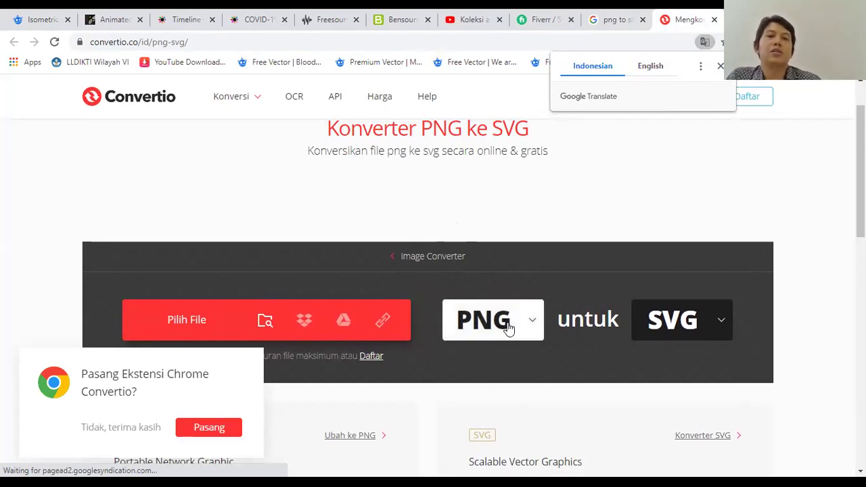
# - Examine the vector output formats offered by the converter, and return to the png to svg search results
pyautogui.click(680, 323)
pyautogui.scroll(-2, 647, 310)
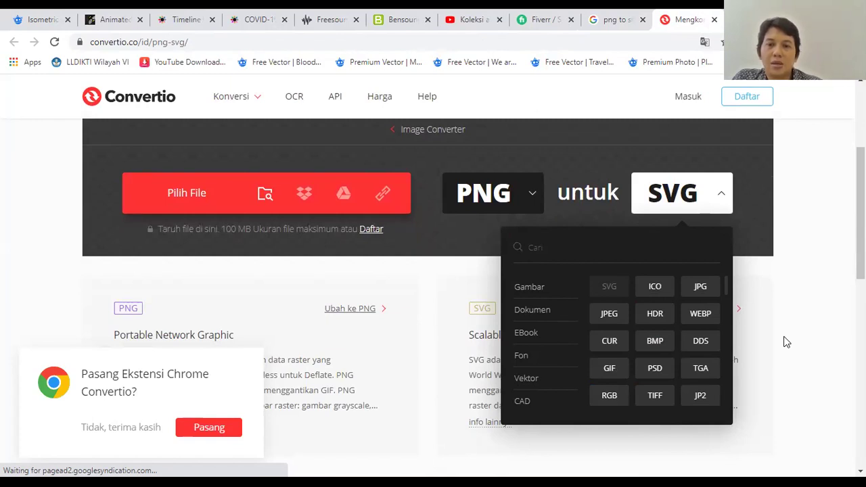
pyautogui.click(527, 378)
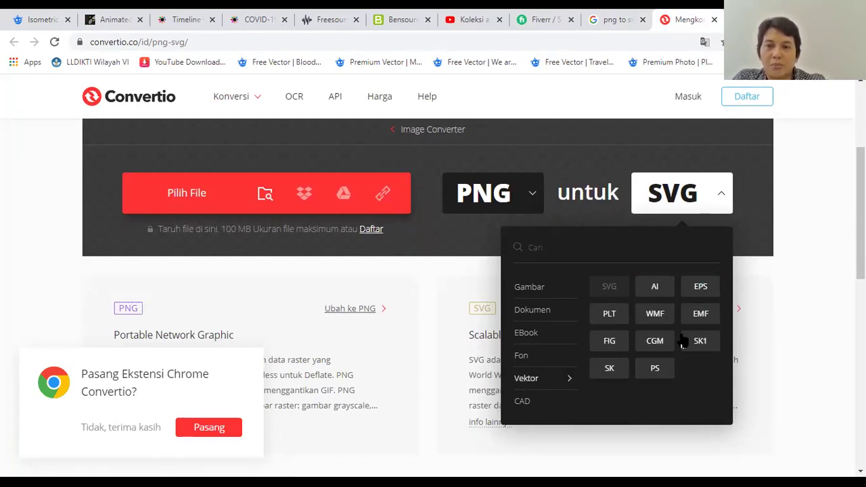
pyautogui.moveTo(534, 315)
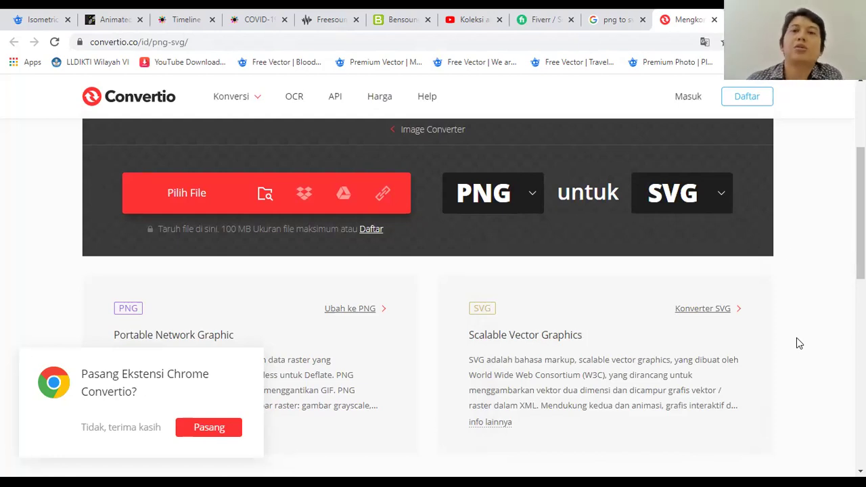
pyautogui.hotkey('ctrl', 'shift', 'Tab')
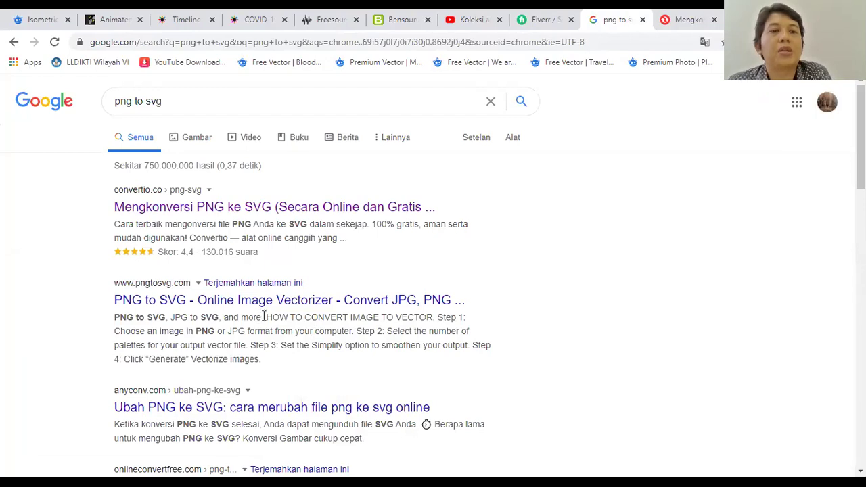
pyautogui.scroll(-2, 261, 315)
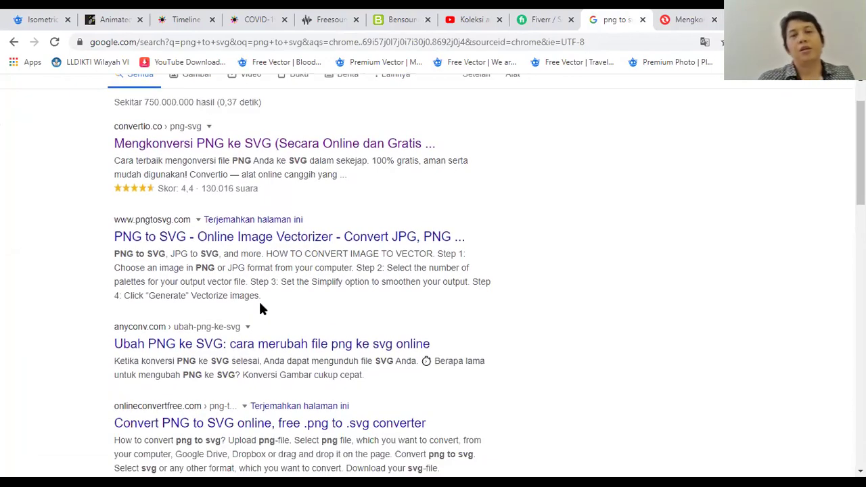
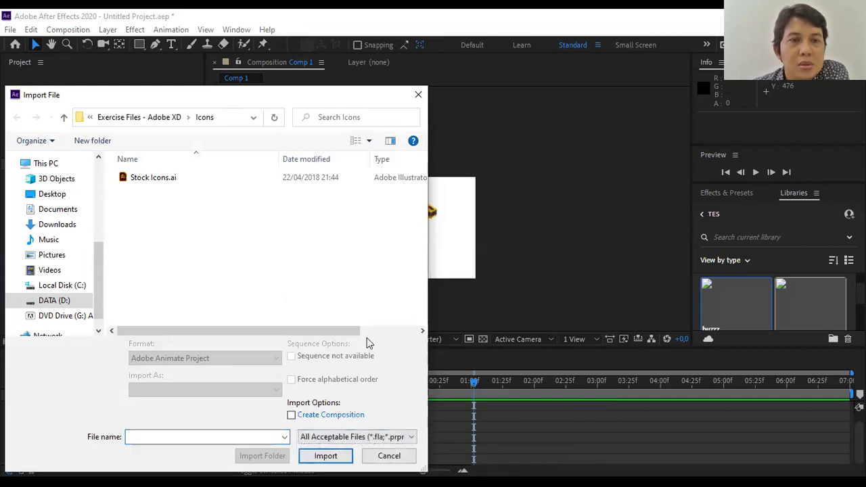
# - Browse the import dialog to the ASET folder under DATA (D:), MATA KULIAH, GENAP, Motion Graphic
pyautogui.click(58, 298)
pyautogui.scroll(-10, 178, 284)
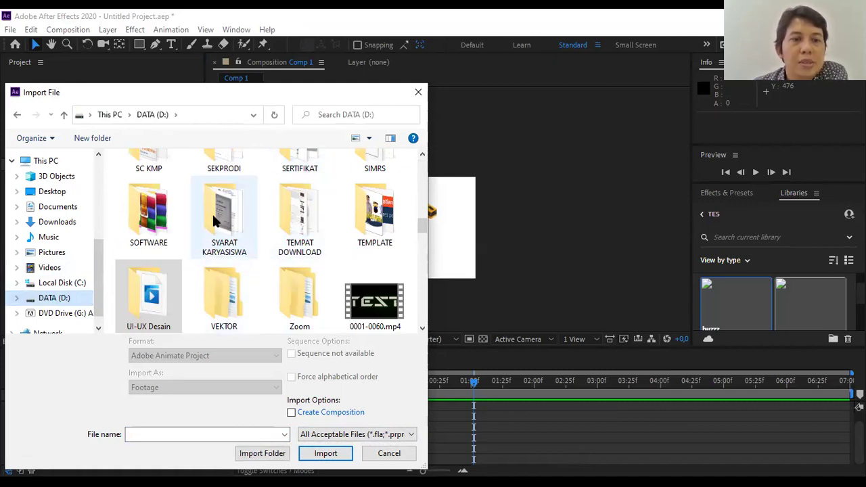
pyautogui.scroll(-3, 216, 216)
pyautogui.click(274, 193)
pyautogui.scroll(10, 271, 203)
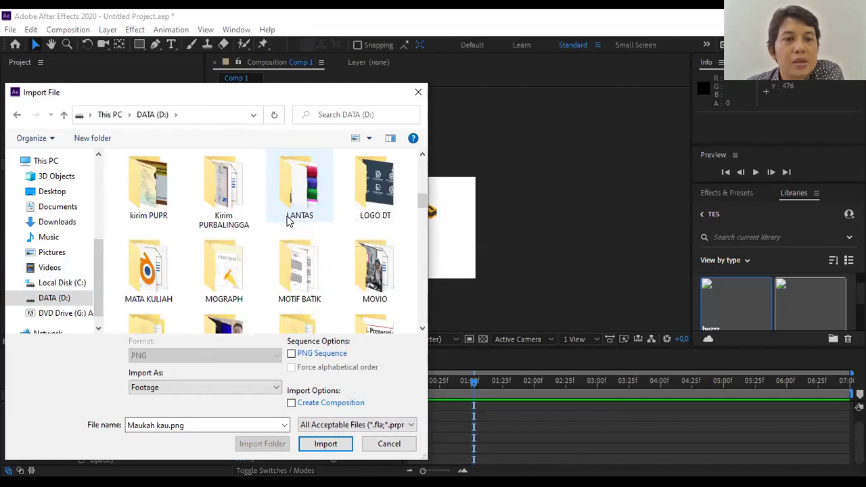
pyautogui.click(291, 286)
pyautogui.doubleClick(159, 287)
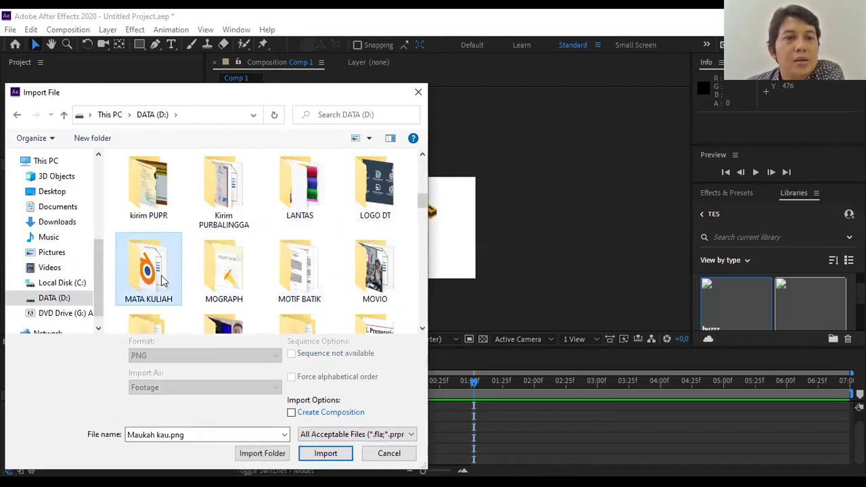
pyautogui.doubleClick(318, 201)
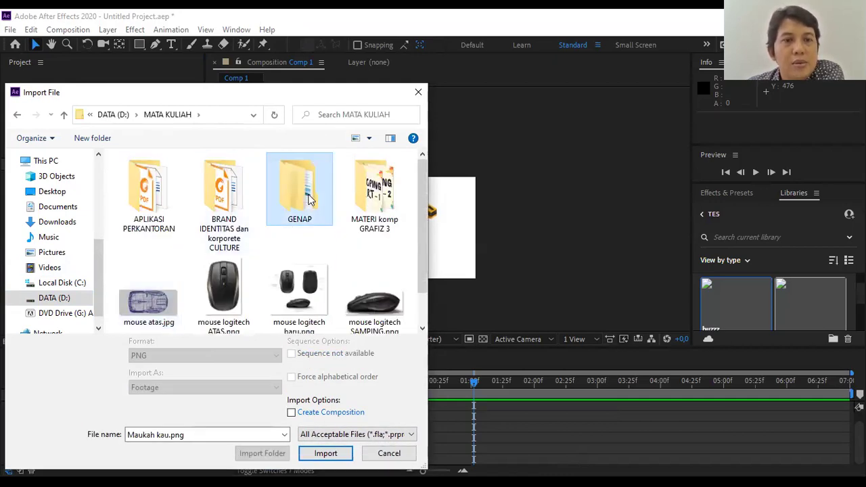
pyautogui.click(162, 196)
pyautogui.doubleClick(162, 196)
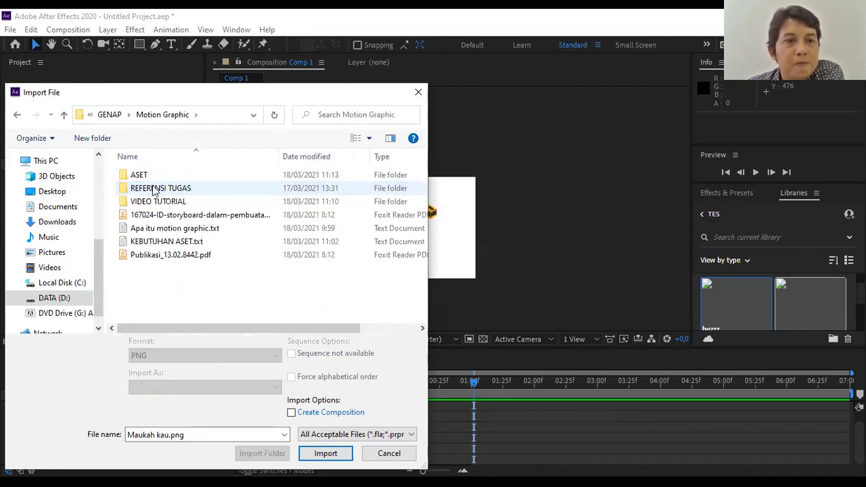
pyautogui.press('Return')
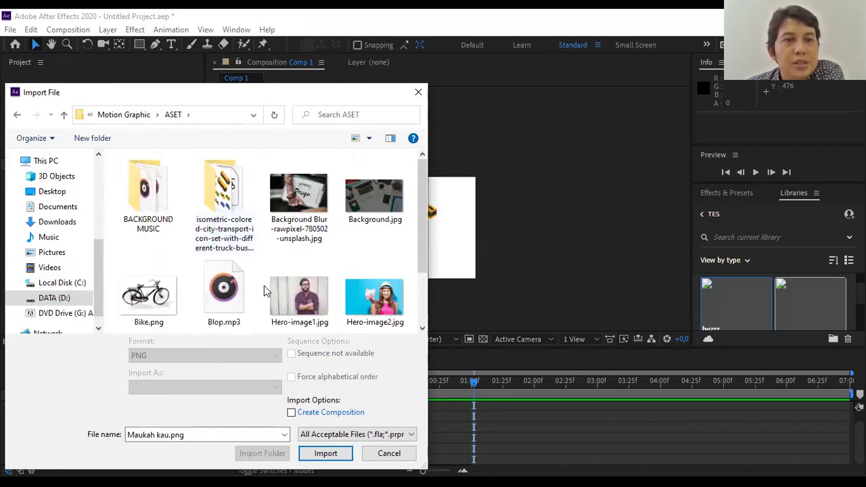
# - Import the image "Background Blur -rawpixel-780502-unsplash.jpg" into the project as footage
pyautogui.click(297, 195)
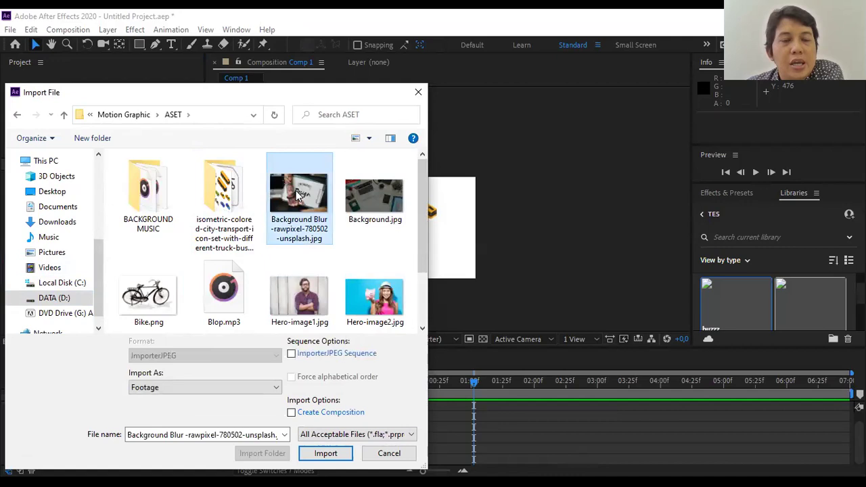
pyautogui.doubleClick(297, 194)
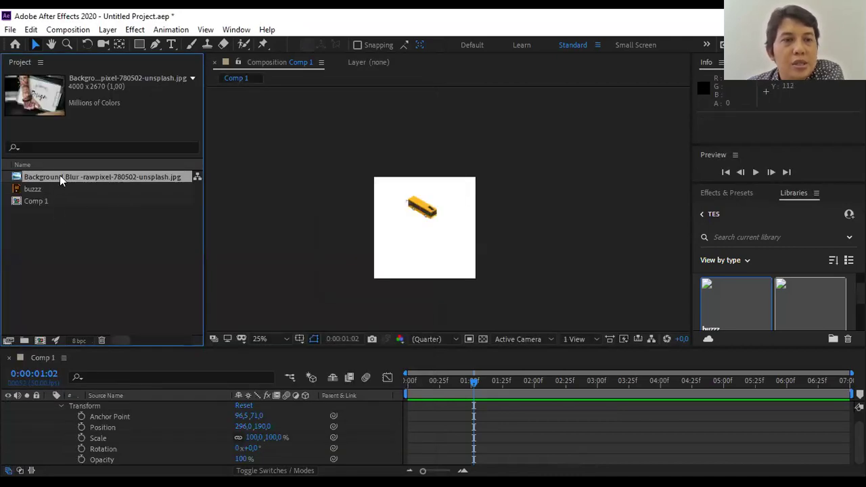
pyautogui.click(66, 240)
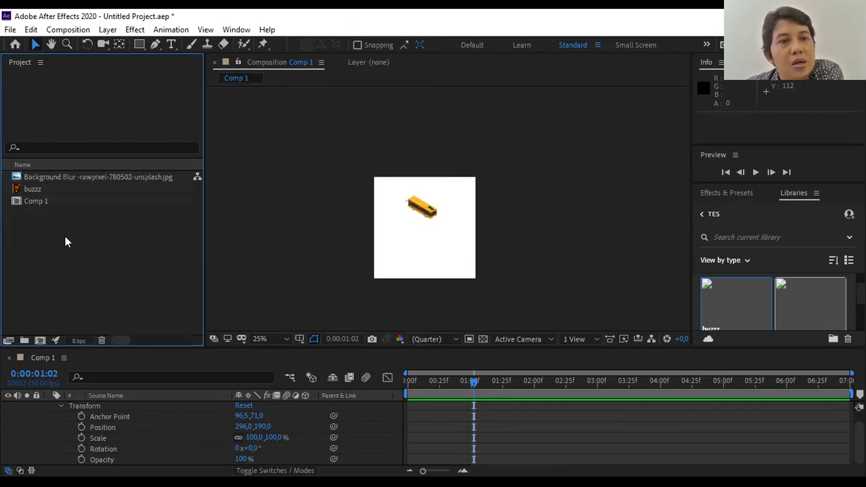
# - Create a project folder named "Vektor" and move the buzzz graphic into it
pyautogui.click(24, 341)
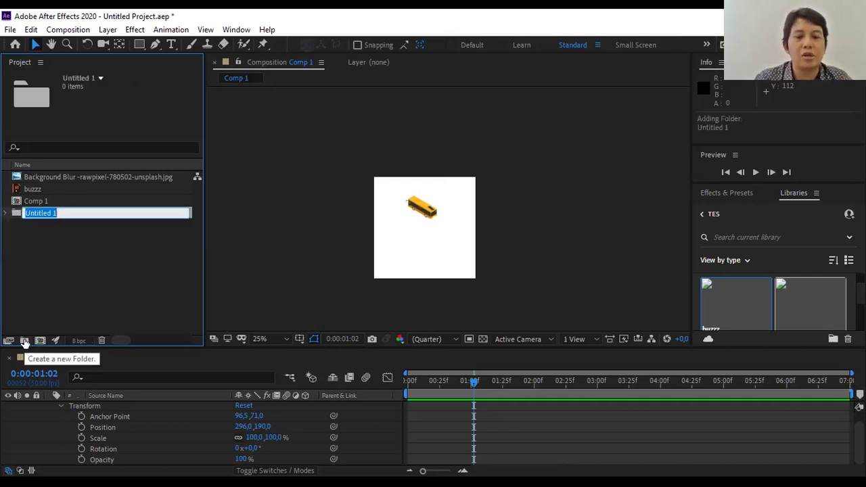
pyautogui.write('Vektor')
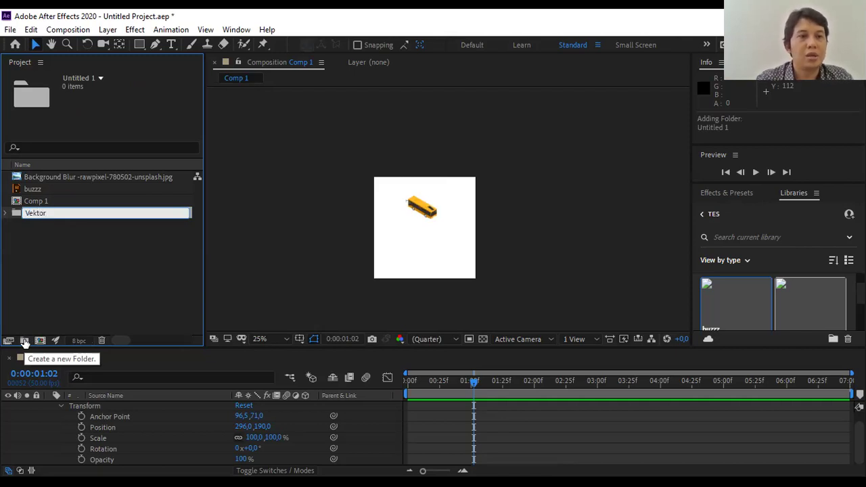
pyautogui.press('Return')
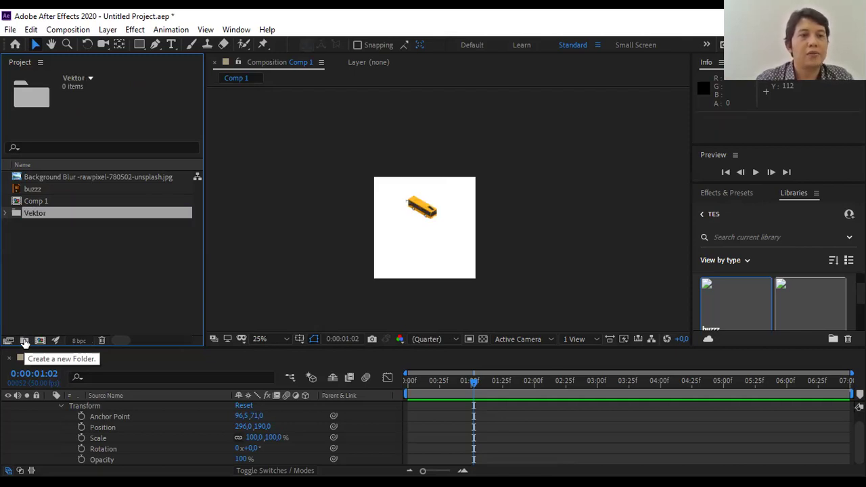
pyautogui.click(43, 191)
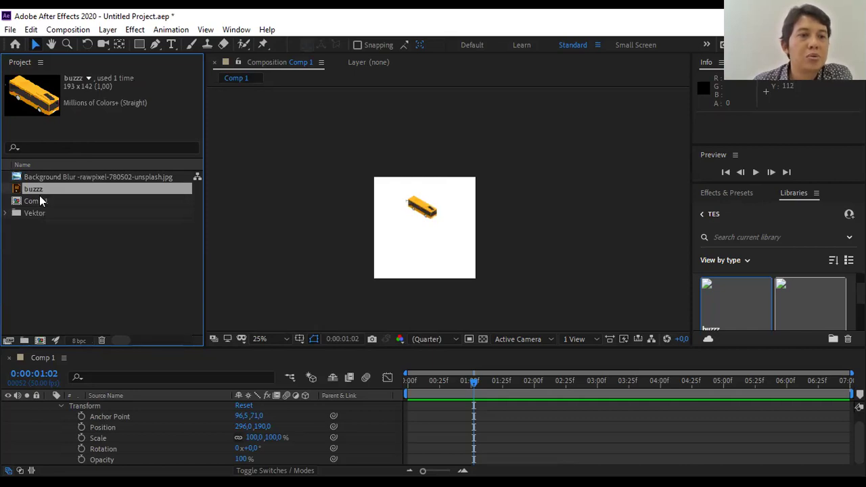
pyautogui.moveTo(41, 201); pyautogui.dragTo(34, 211)
# - Create a project folder named "Image" and move the Background Blur image into it
pyautogui.rightClick(53, 231)
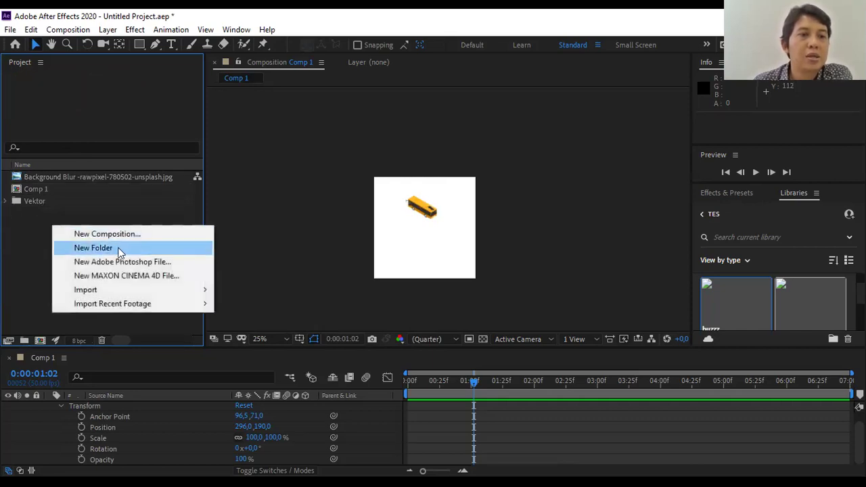
pyautogui.click(24, 343)
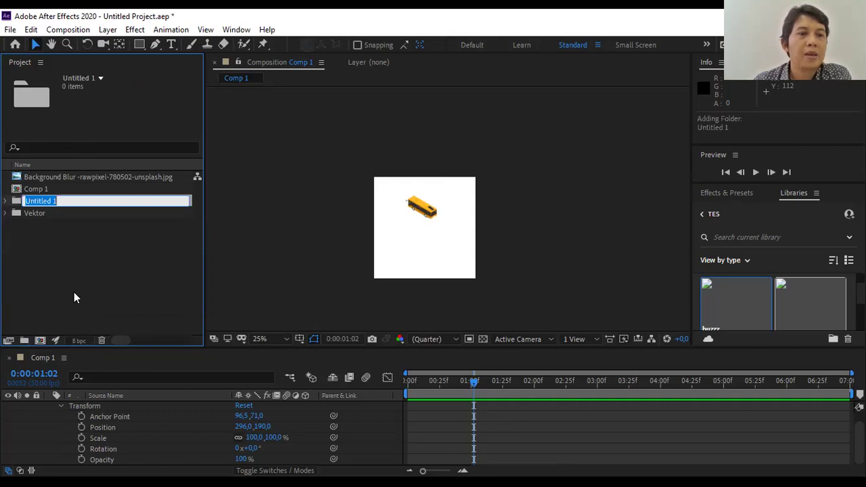
pyautogui.write('Image')
pyautogui.press('Return')
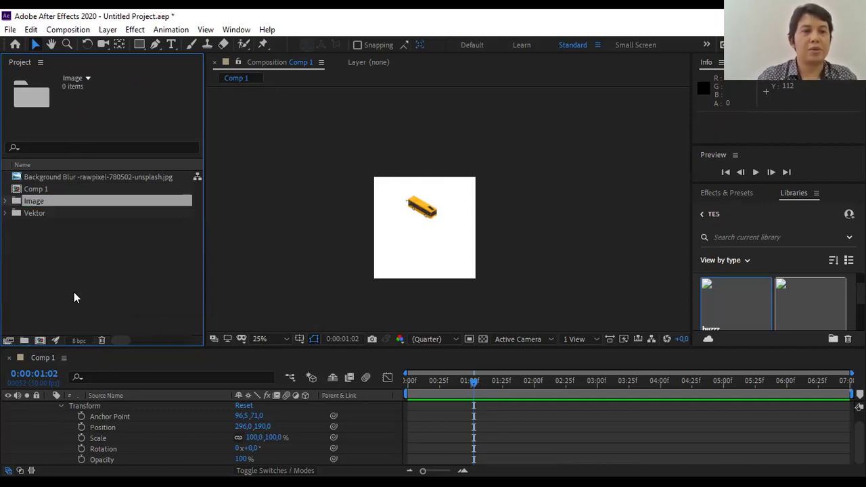
pyautogui.click(105, 178)
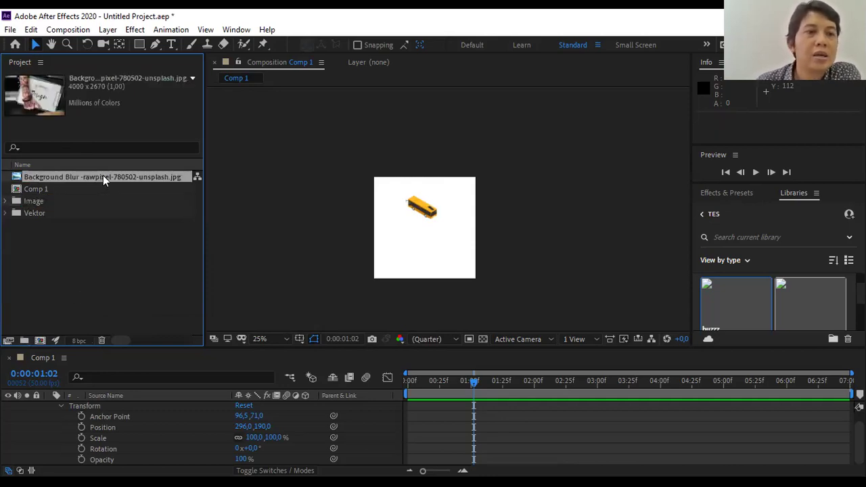
pyautogui.moveTo(103, 178); pyautogui.dragTo(34, 201)
# - Import the audio file Blop.mp3 from the ASET folder into the project
pyautogui.rightClick(70, 250)
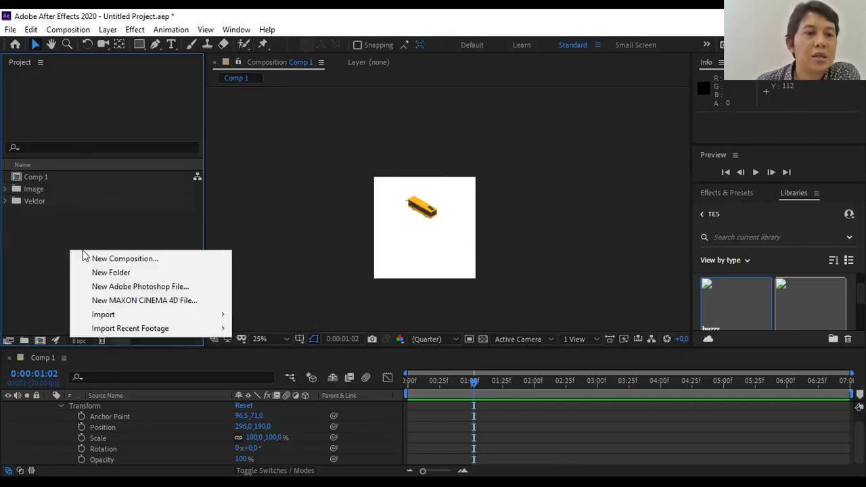
pyautogui.moveTo(214, 320)
pyautogui.click(255, 314)
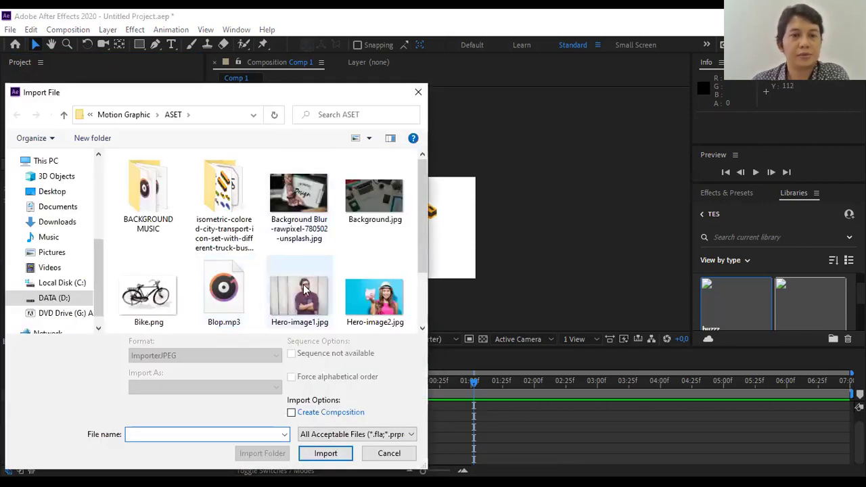
pyautogui.click(226, 294)
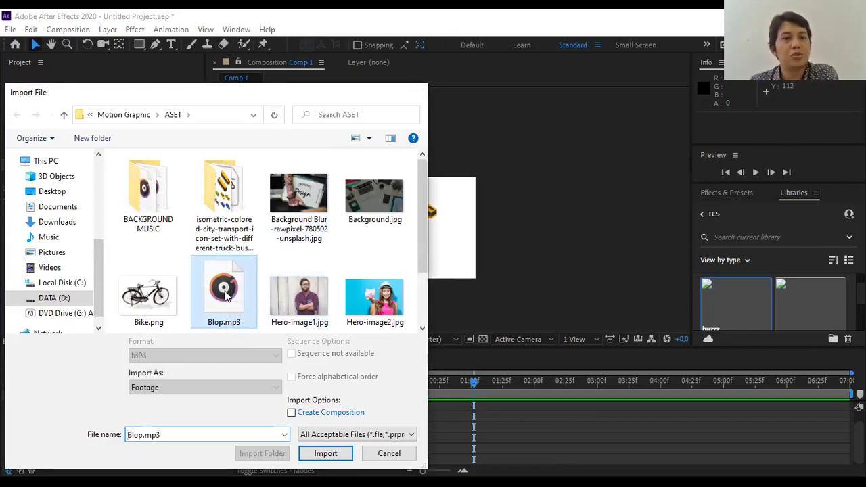
pyautogui.doubleClick(226, 294)
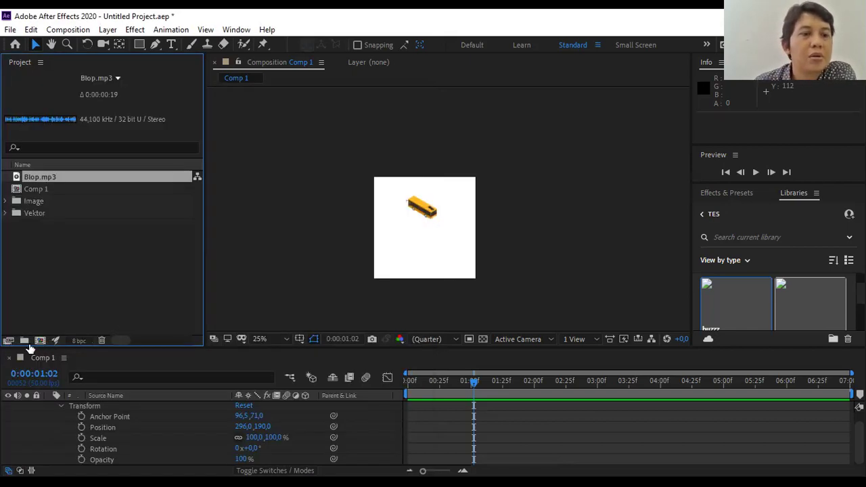
# - Create a project folder named "sound noise" and remove Blop.mp3 from the project's root level
pyautogui.click(27, 341)
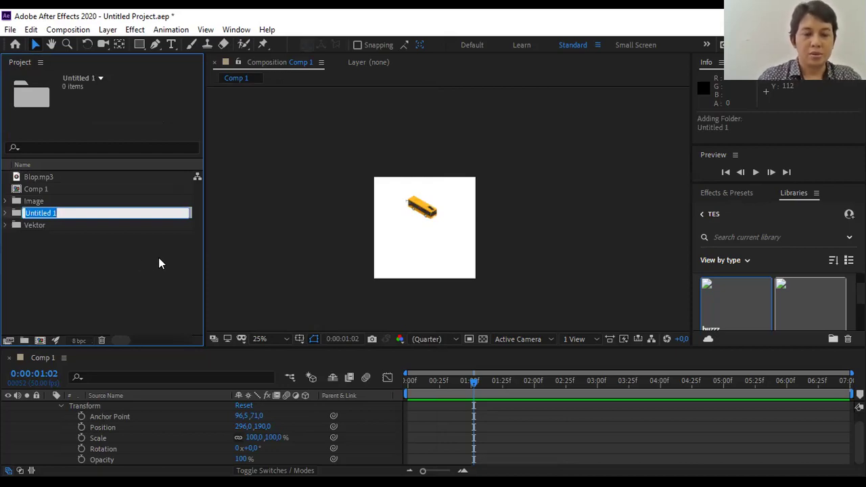
pyautogui.write('sou')
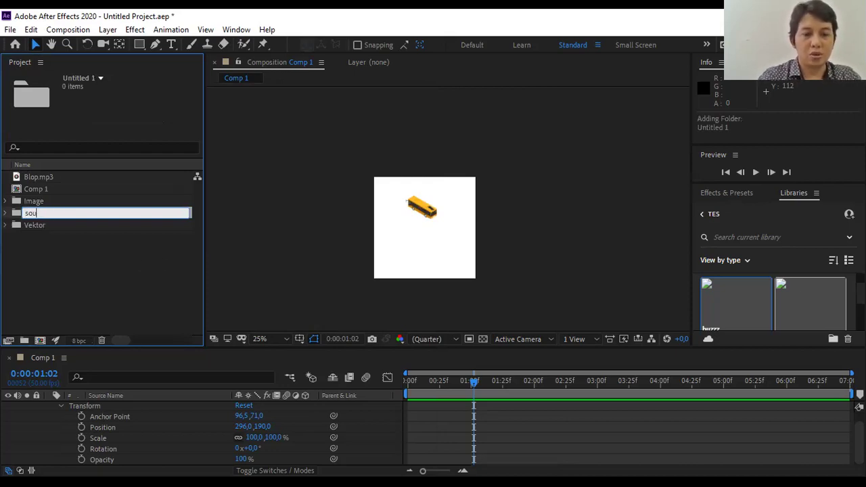
pyautogui.write('nd noise')
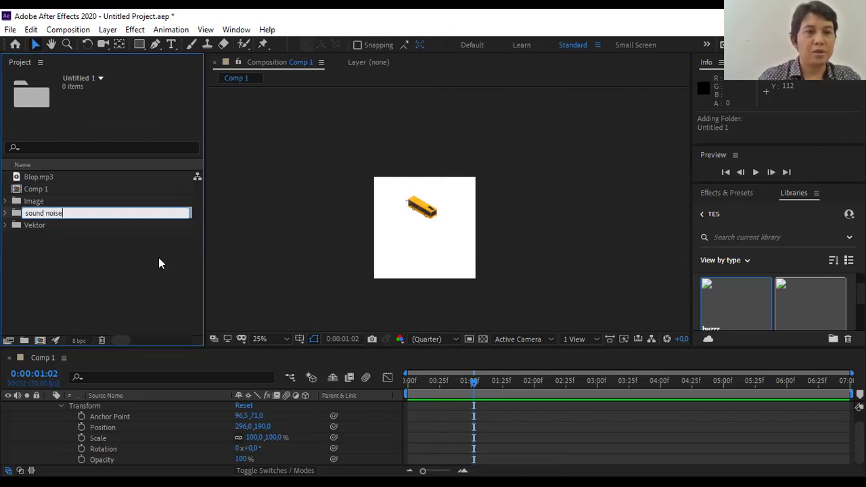
pyautogui.press('Return')
pyautogui.click(46, 176)
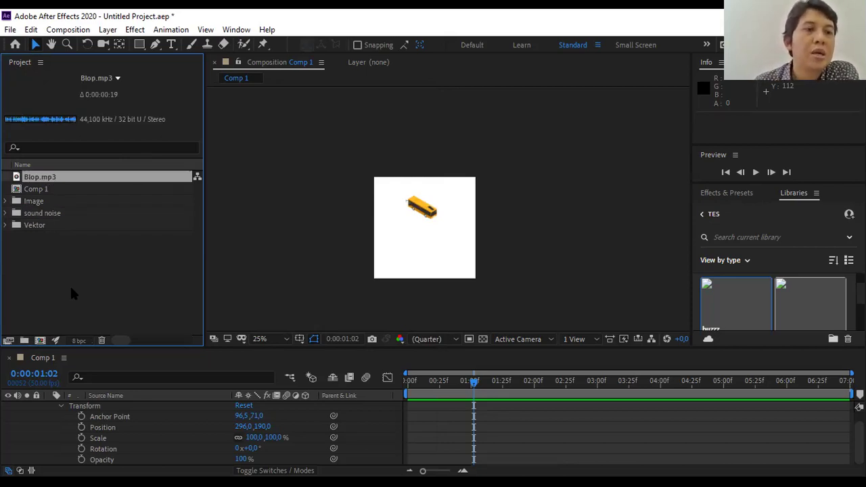
pyautogui.press('Delete')
# - Create another project folder named "Backsound"
pyautogui.click(24, 341)
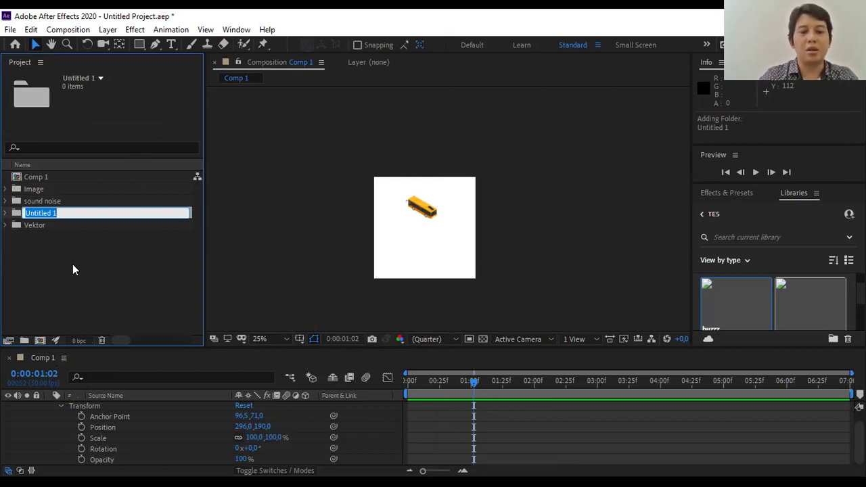
pyautogui.write('Backsound')
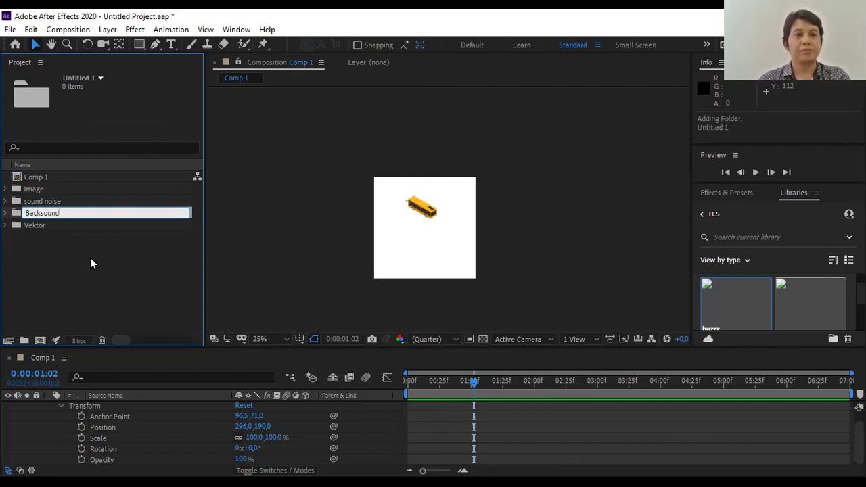
pyautogui.click(90, 258)
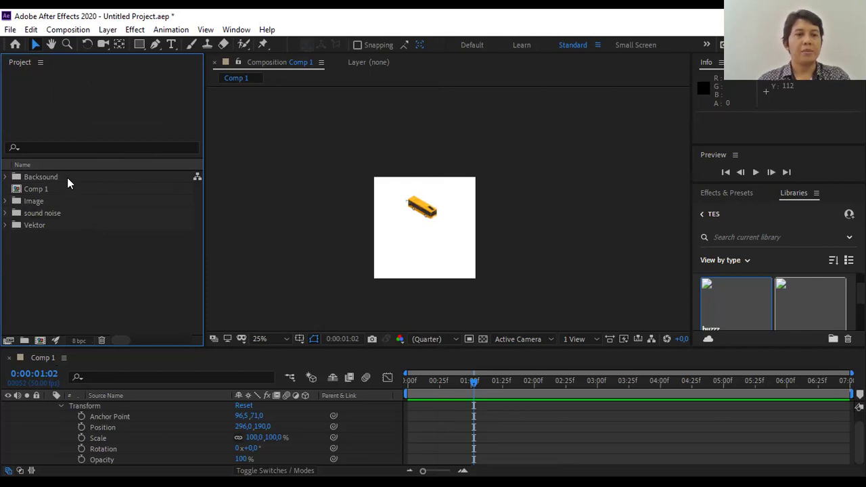
# - Import the audio file "Value of Sleep.mp3" from the ASET folder into the project
pyautogui.rightClick(61, 288)
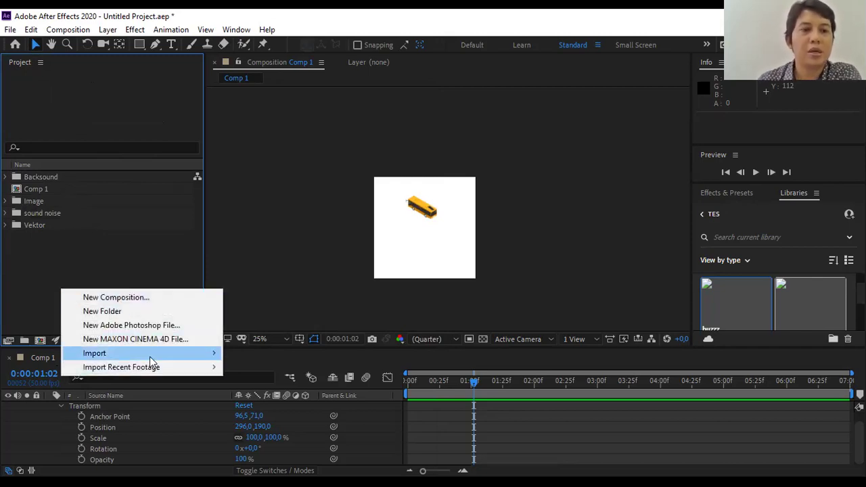
pyautogui.moveTo(150, 356)
pyautogui.click(266, 356)
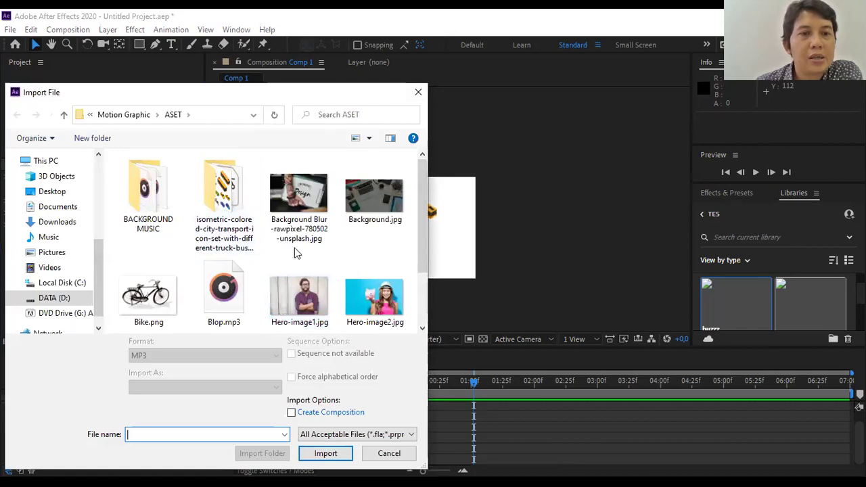
pyautogui.click(223, 294)
pyautogui.scroll(-1, 218, 292)
pyautogui.scroll(1, 218, 294)
pyautogui.scroll(-1, 218, 294)
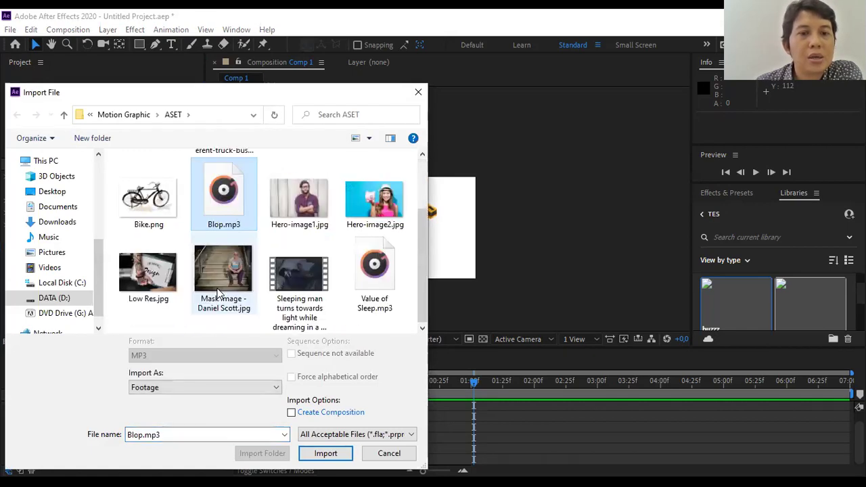
pyautogui.click(376, 274)
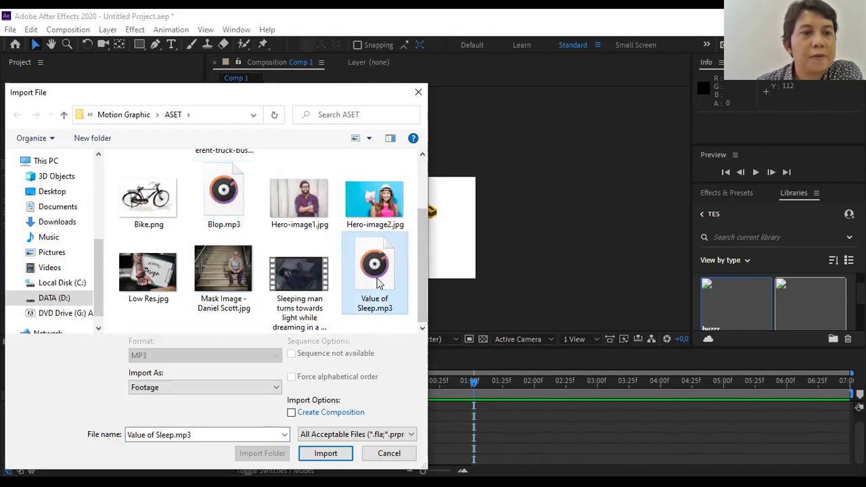
pyautogui.doubleClick(378, 283)
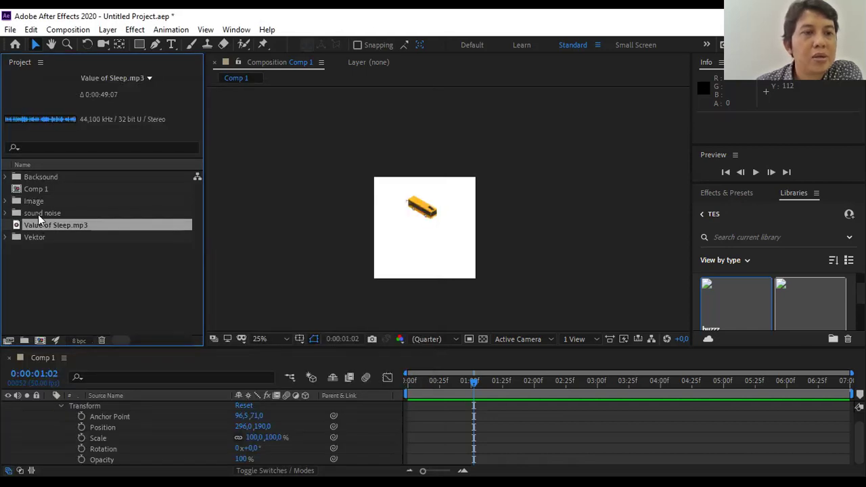
# - Move Value of Sleep.mp3 into the expanded Backsound folder and return the Comp 1 playhead to 0:00:00:00
pyautogui.moveTo(39, 223); pyautogui.dragTo(40, 177)
pyautogui.click(5, 177)
pyautogui.click(48, 189)
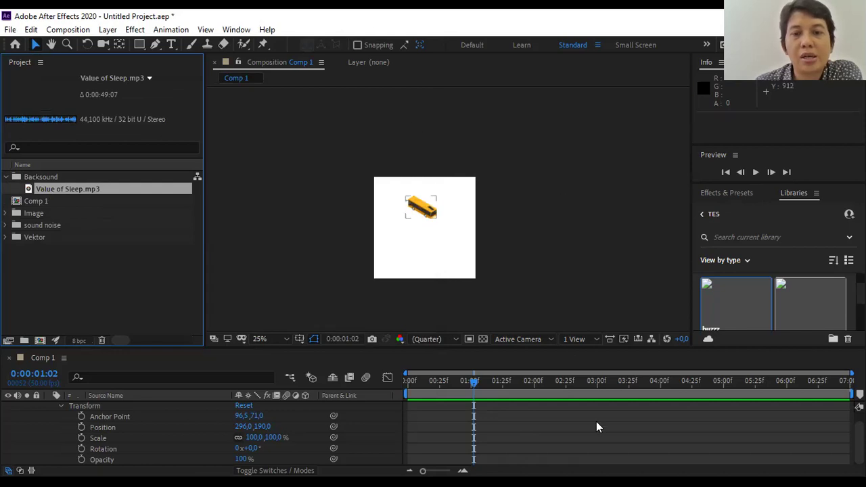
pyautogui.click(410, 381)
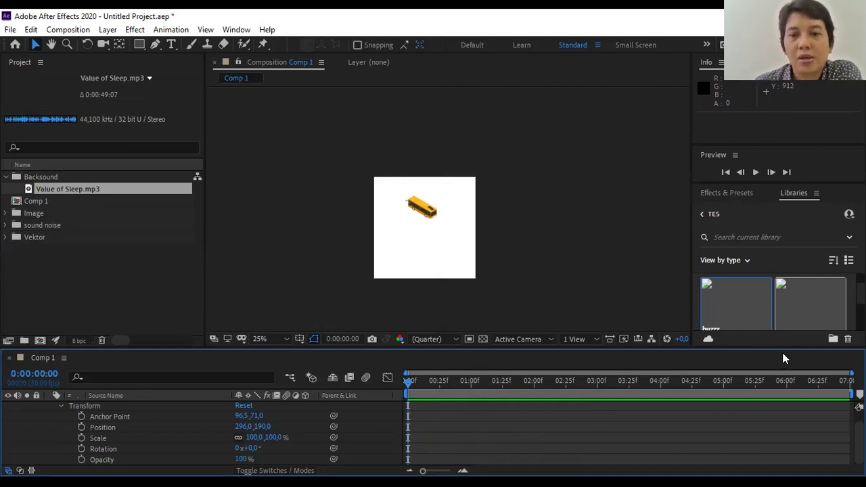
# - Add Value of Sleep.mp3 to Comp 1 above the buzzz layer, start it at 0:00:00:00, collapse buzzz, and lock the music layer
pyautogui.click(70, 192)
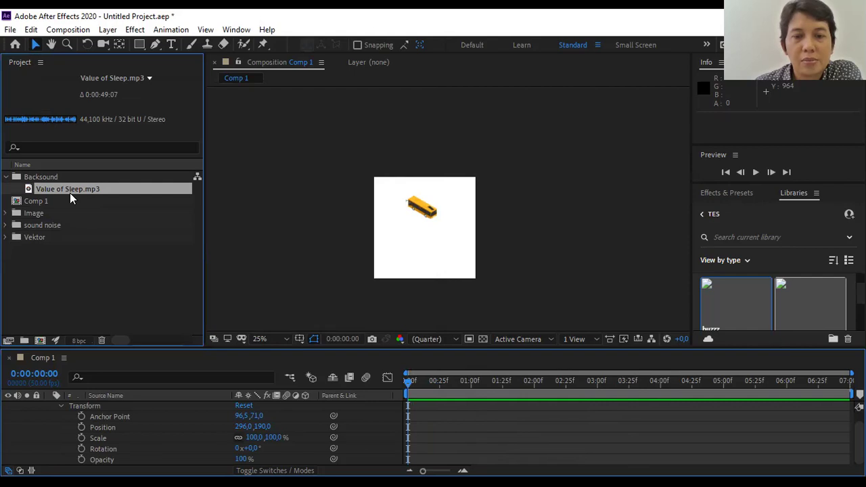
pyautogui.moveTo(70, 193); pyautogui.dragTo(393, 437)
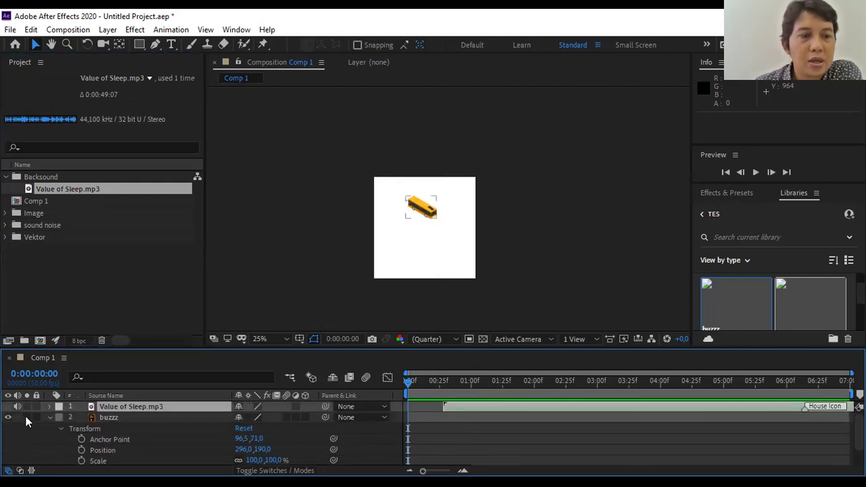
pyautogui.click(48, 417)
pyautogui.moveTo(500, 406); pyautogui.dragTo(448, 419)
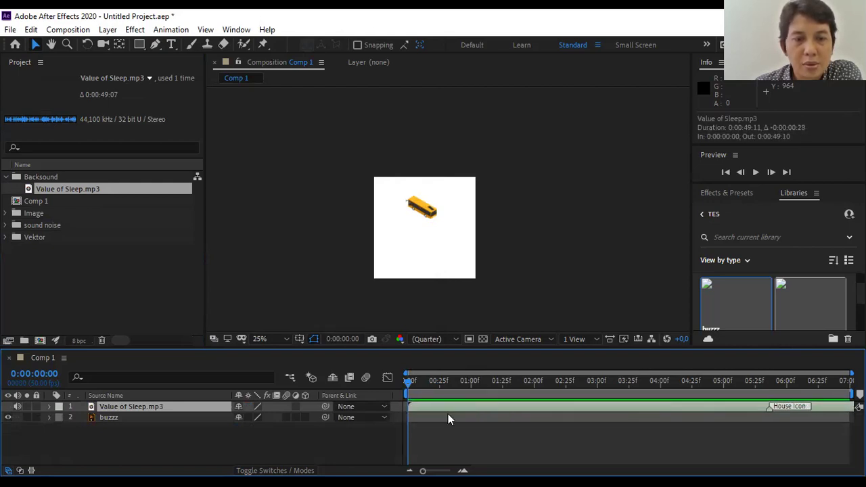
pyautogui.click(36, 405)
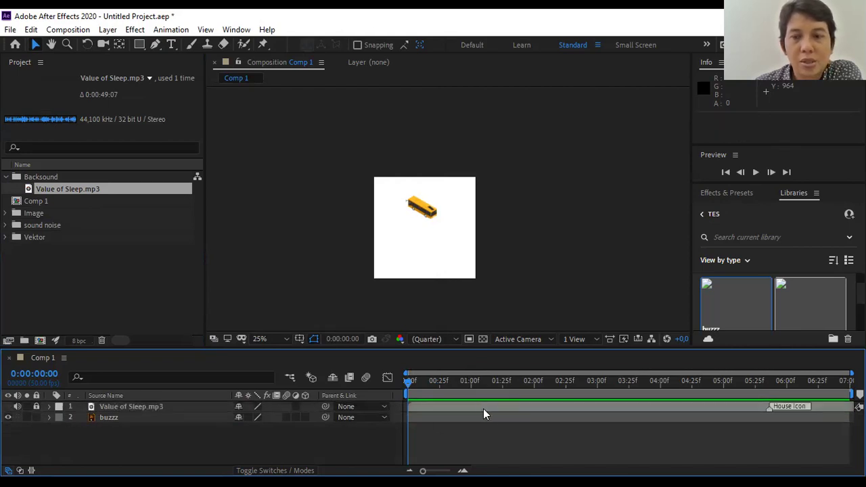
# - Play Comp 1 several times with its background music and display the audio level meters to monitor the sound
pyautogui.press('space')
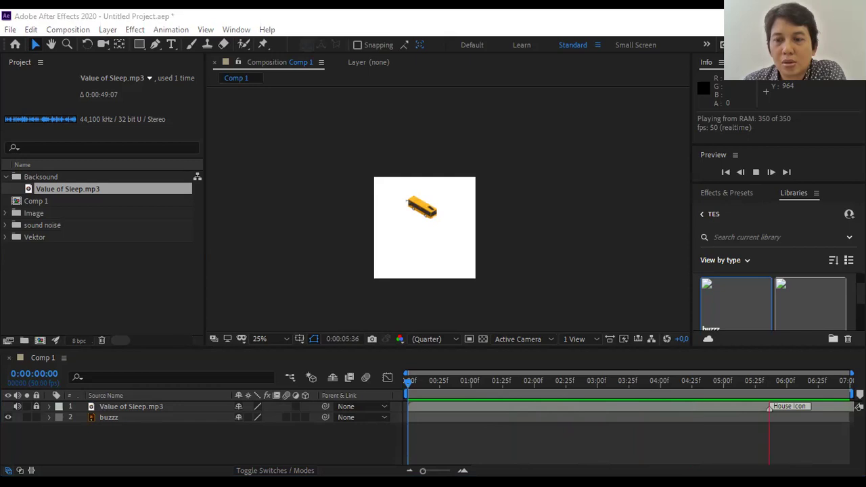
pyautogui.click(593, 166)
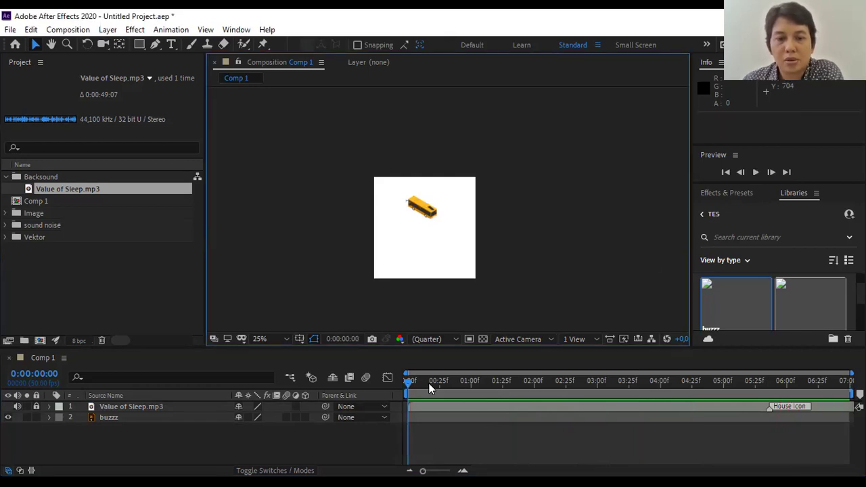
pyautogui.press('space')
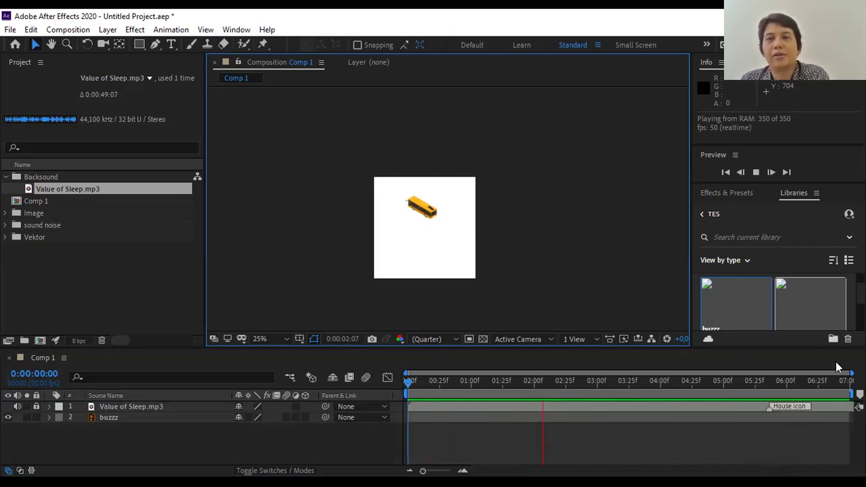
pyautogui.click(738, 61)
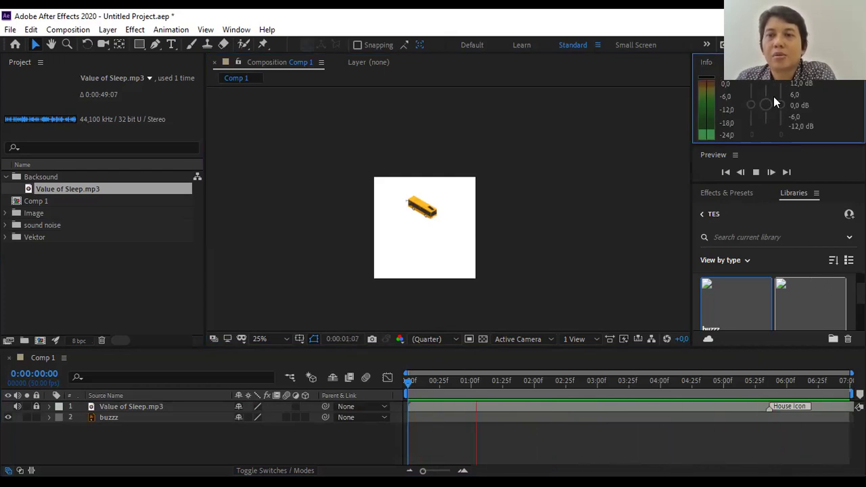
pyautogui.click(761, 62)
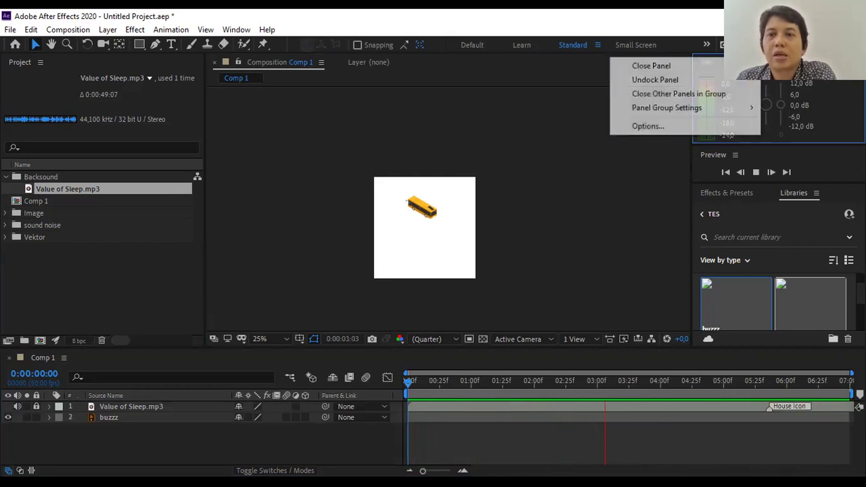
pyautogui.click(566, 190)
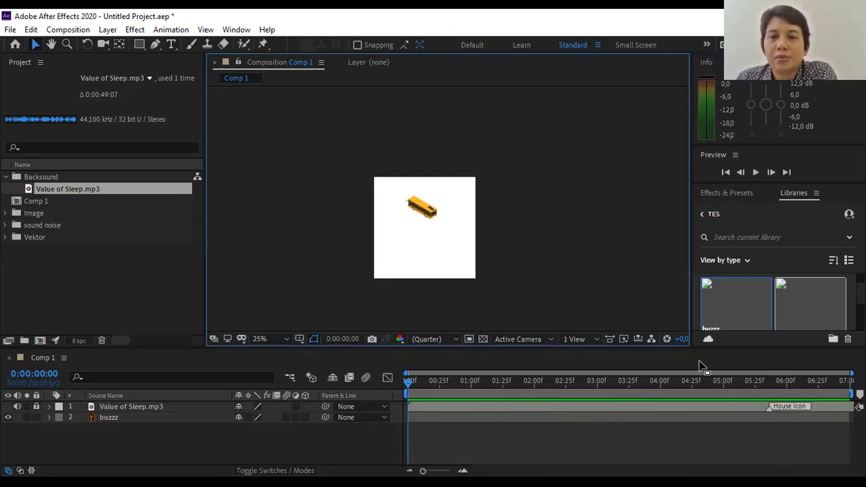
pyautogui.press('space')
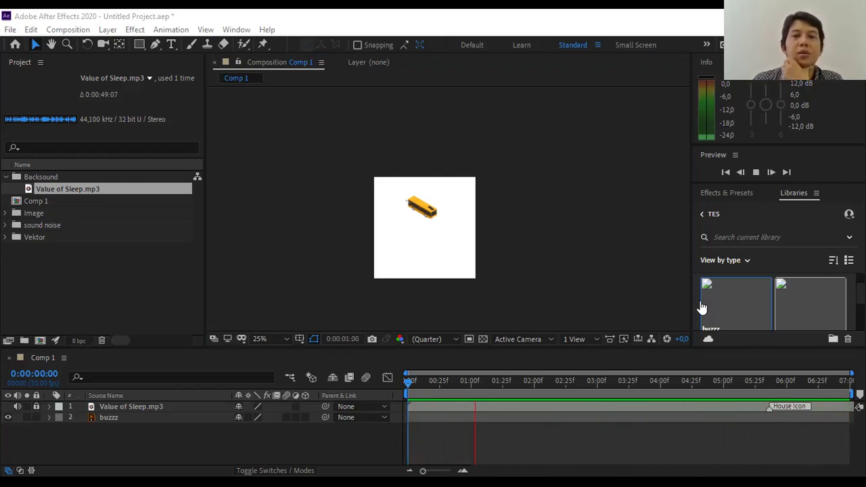
pyautogui.click(646, 260)
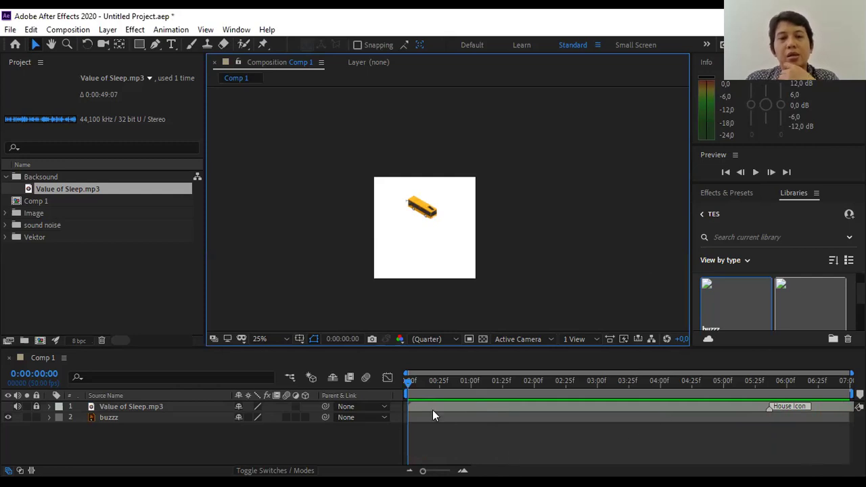
# - Unlock the music layer and keyframe its Audio Levels at 0 dB at 0:00:00:45 and -11 dB at about 0:00:02:08
pyautogui.click(48, 406)
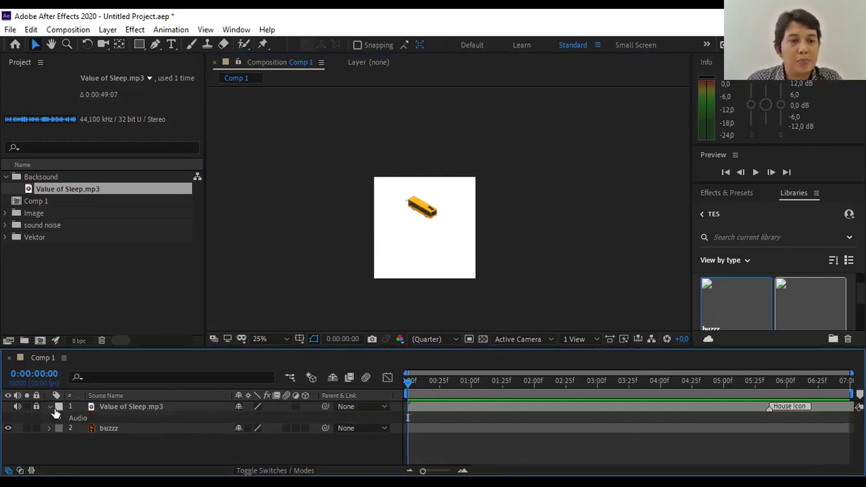
pyautogui.click(59, 417)
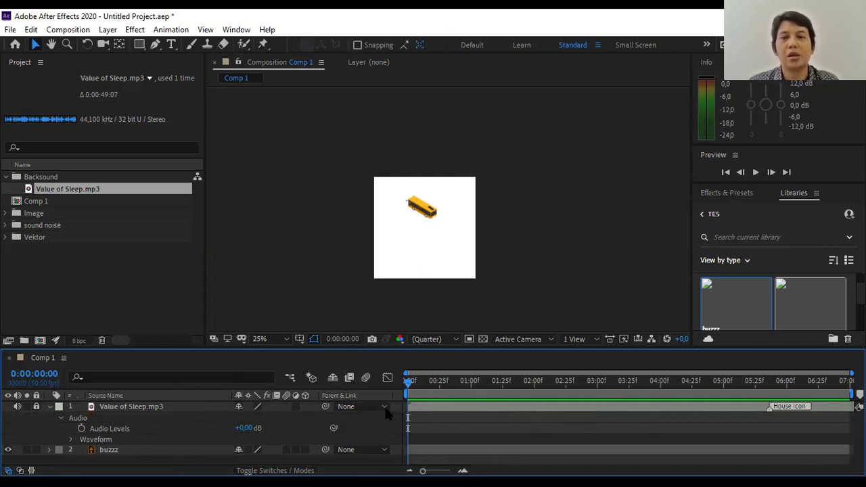
pyautogui.moveTo(405, 382); pyautogui.dragTo(464, 388)
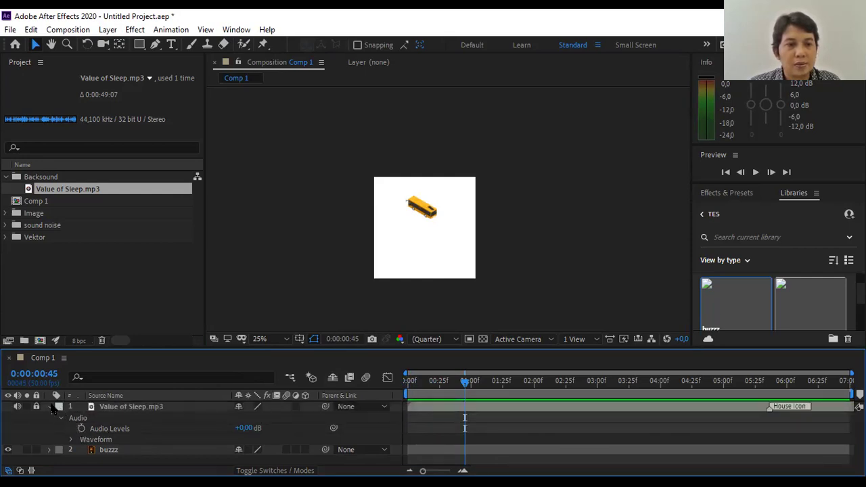
pyautogui.click(79, 428)
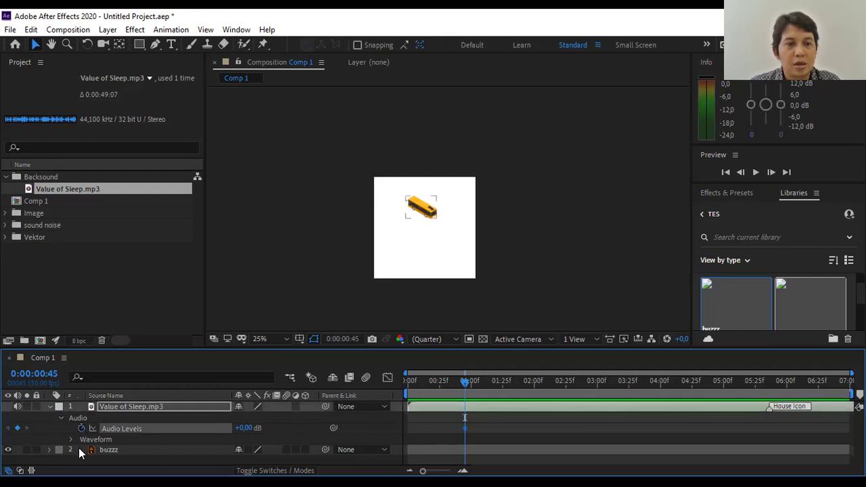
pyautogui.moveTo(466, 382); pyautogui.dragTo(544, 386)
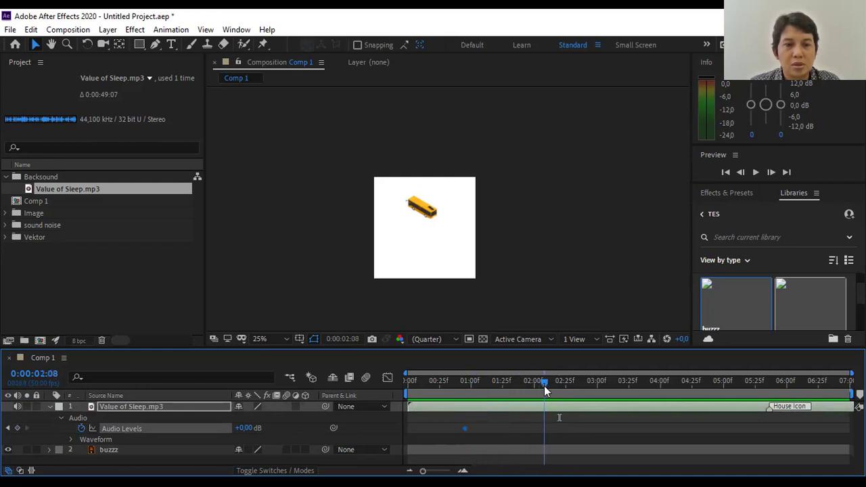
pyautogui.moveTo(244, 428); pyautogui.dragTo(259, 431)
# - Play the composition from 0:00:00:27 and again from 0:00:00:15 to listen to the music's volume fade
pyautogui.moveTo(541, 381); pyautogui.dragTo(438, 391)
pyautogui.press('space')
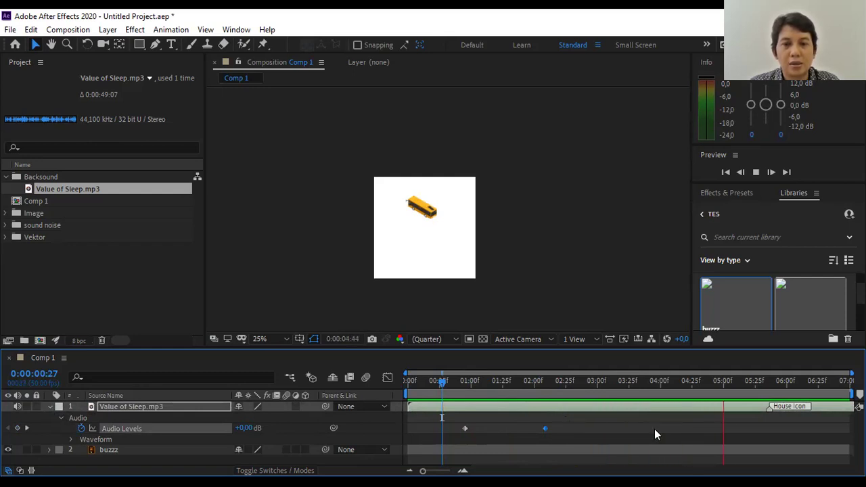
pyautogui.press('space')
pyautogui.moveTo(699, 379); pyautogui.dragTo(427, 386)
pyautogui.press('space')
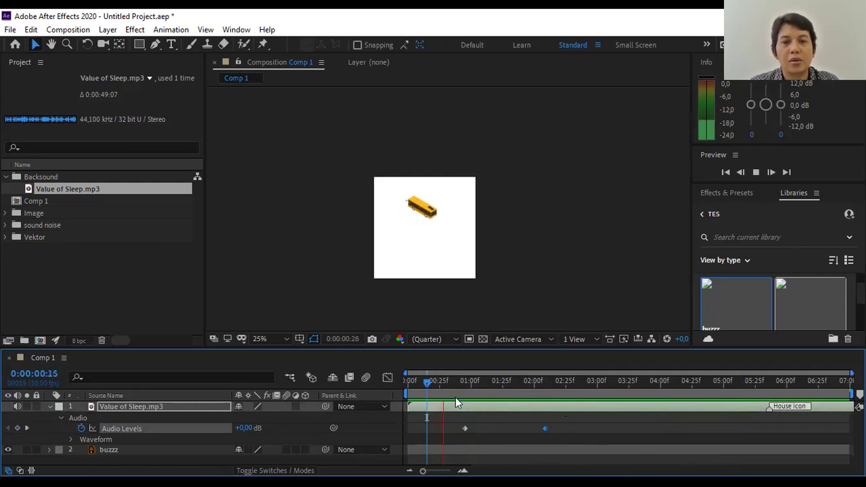
pyautogui.press('space')
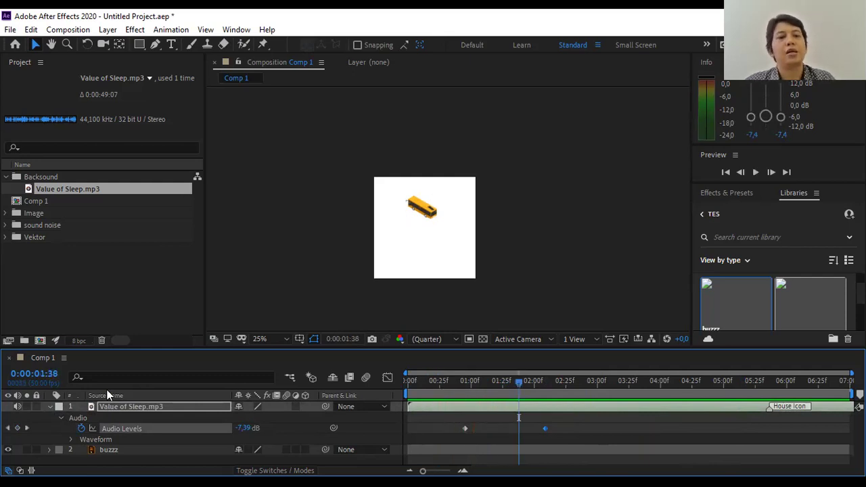
# - Expand the buzzz layer's Transform properties and the Image and sound noise project folders
pyautogui.click(49, 450)
pyautogui.scroll(-3, 50, 451)
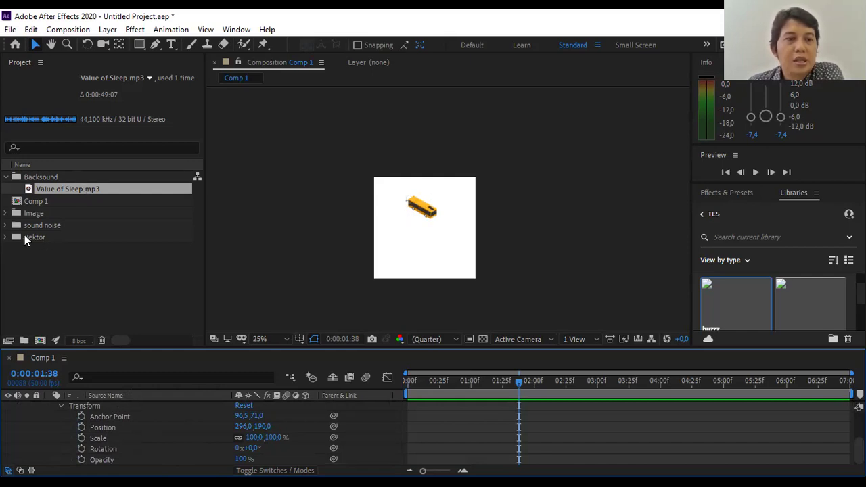
pyautogui.click(6, 214)
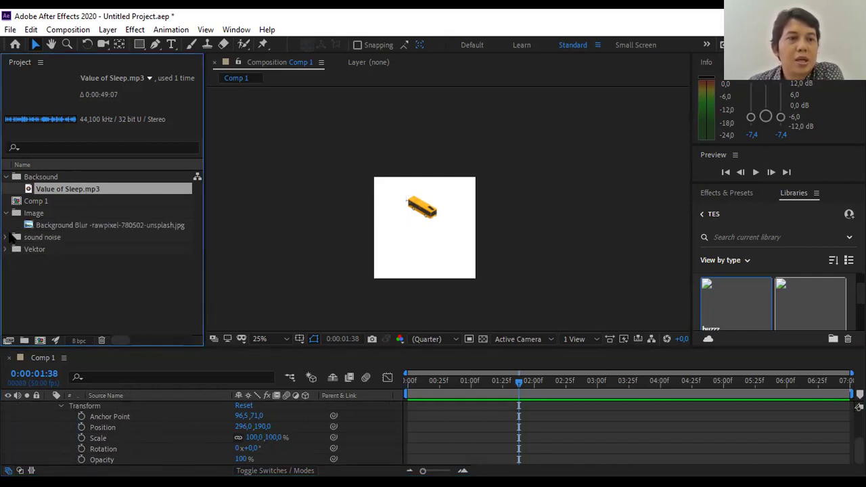
pyautogui.click(7, 237)
# - Add Blop.mp3 between the music and buzzz layers, starting at about 0:00:02:15, and preview the sound effect
pyautogui.click(93, 254)
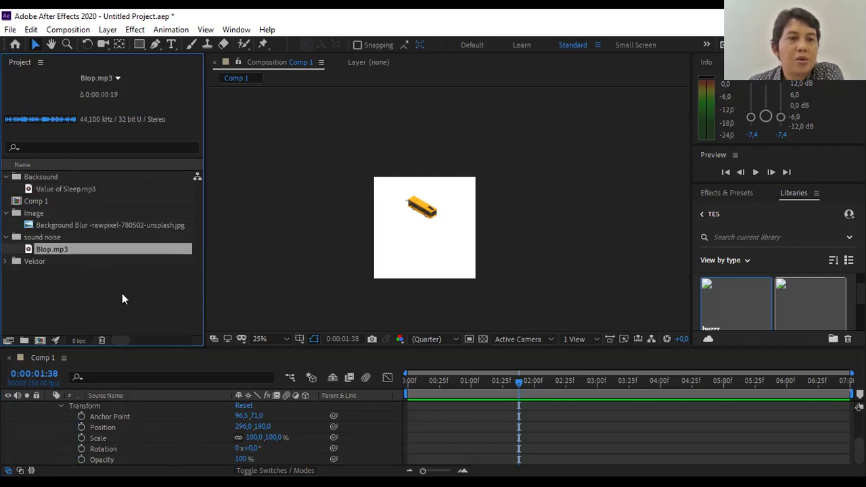
pyautogui.scroll(2, 596, 371)
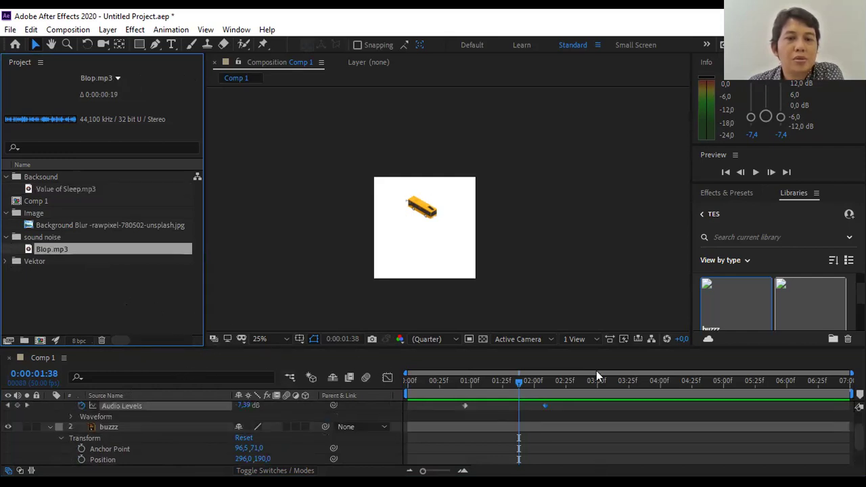
pyautogui.scroll(2, 497, 312)
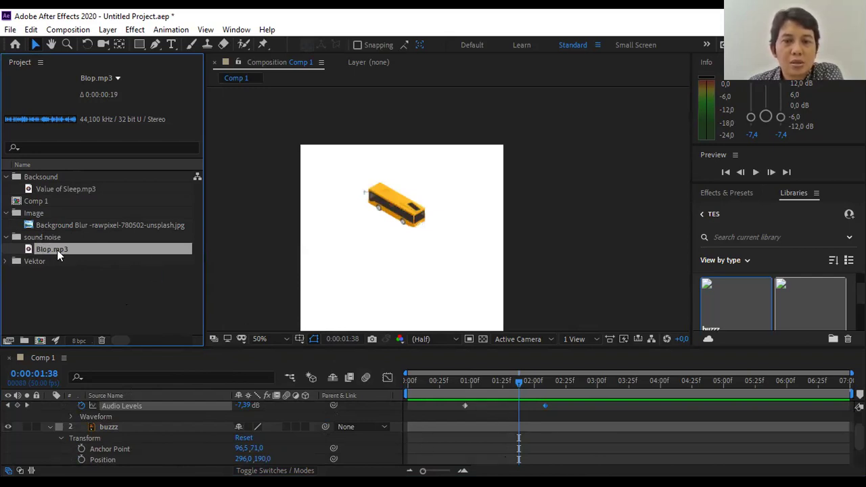
pyautogui.moveTo(57, 249); pyautogui.dragTo(494, 420)
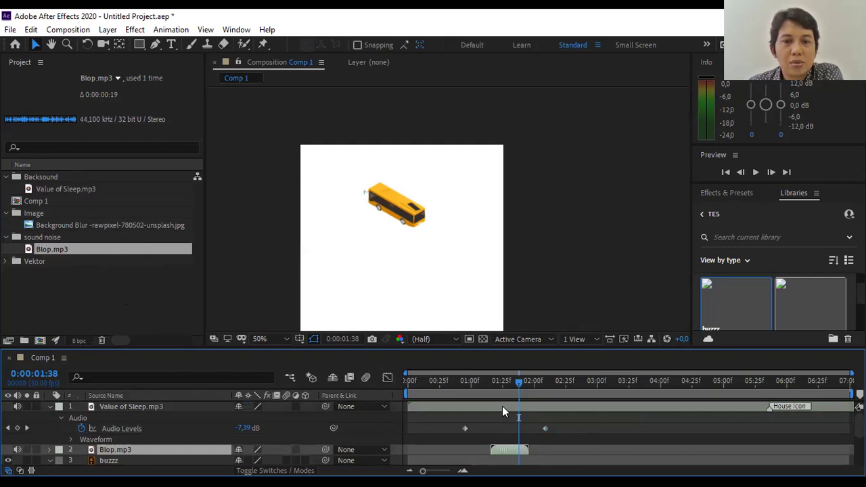
pyautogui.moveTo(501, 449); pyautogui.dragTo(567, 453)
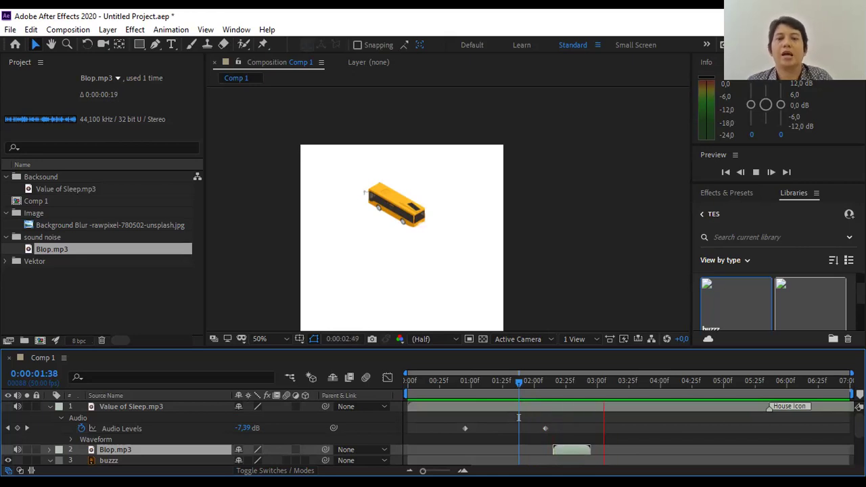
pyautogui.press('space')
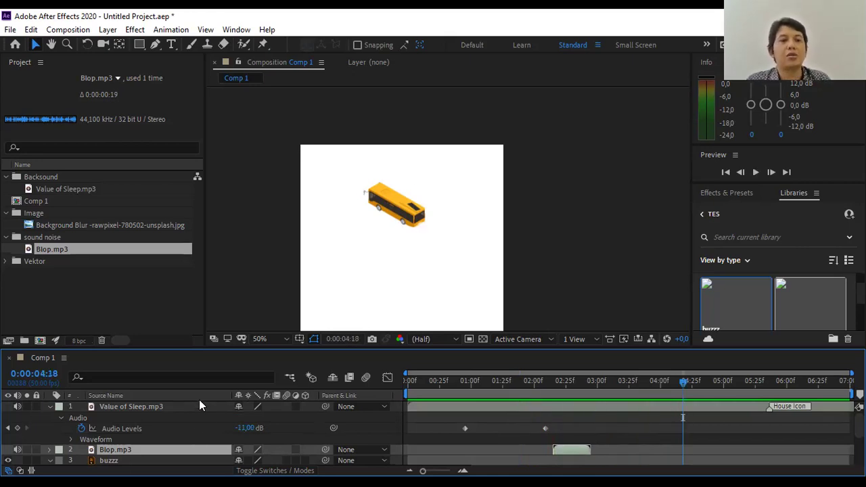
# - Move the bus to position 110, 290 at 0:00:00:09 and set a Position keyframe there
pyautogui.scroll(-3, 197, 418)
pyautogui.scroll(2, 197, 419)
pyautogui.scroll(-3, 195, 418)
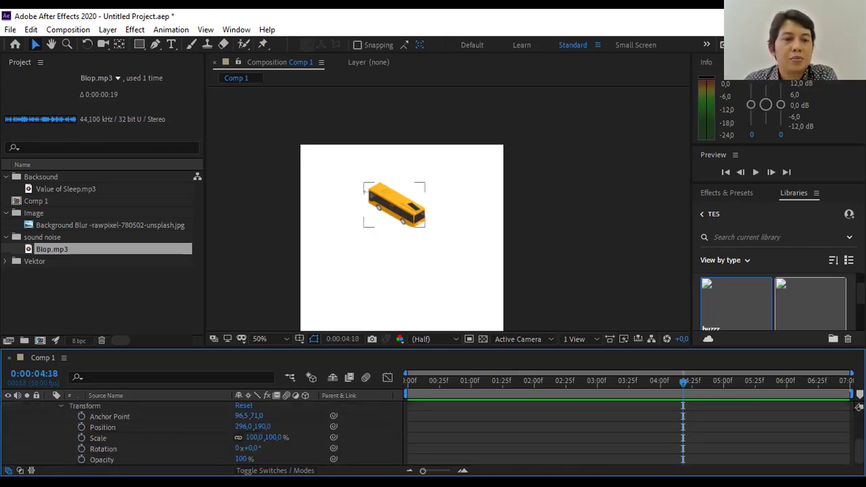
pyautogui.click(719, 399)
pyautogui.moveTo(684, 386); pyautogui.dragTo(418, 372)
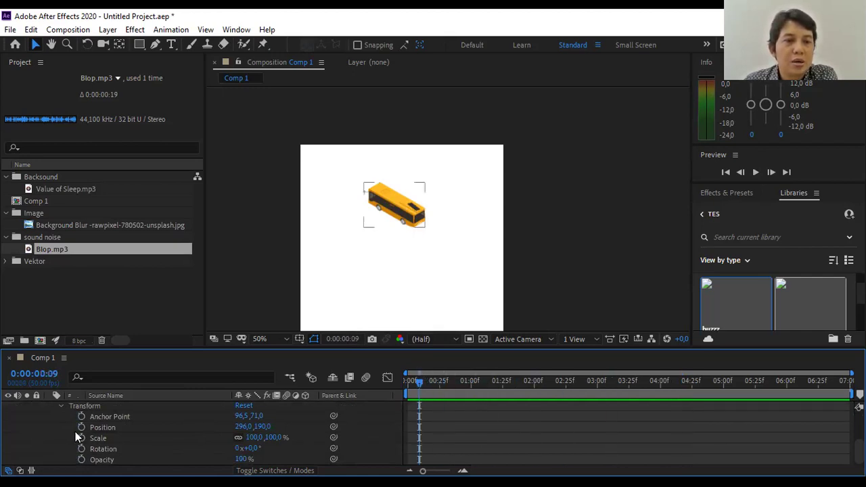
pyautogui.moveTo(390, 218); pyautogui.dragTo(328, 247)
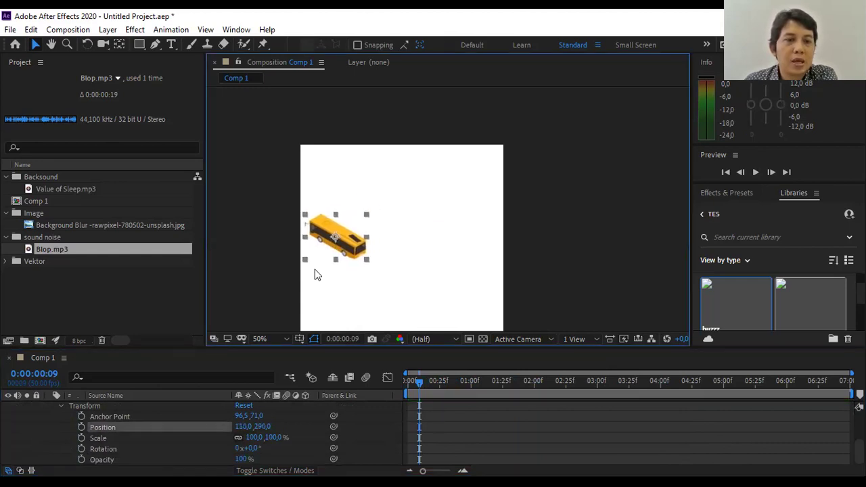
pyautogui.click(82, 427)
# - Keyframe the bus near the canvas's right edge at 0:00:03:38, then preview its movement from 0:00:00:00
pyautogui.moveTo(424, 382); pyautogui.dragTo(645, 395)
pyautogui.click(262, 427)
pyautogui.press('Return')
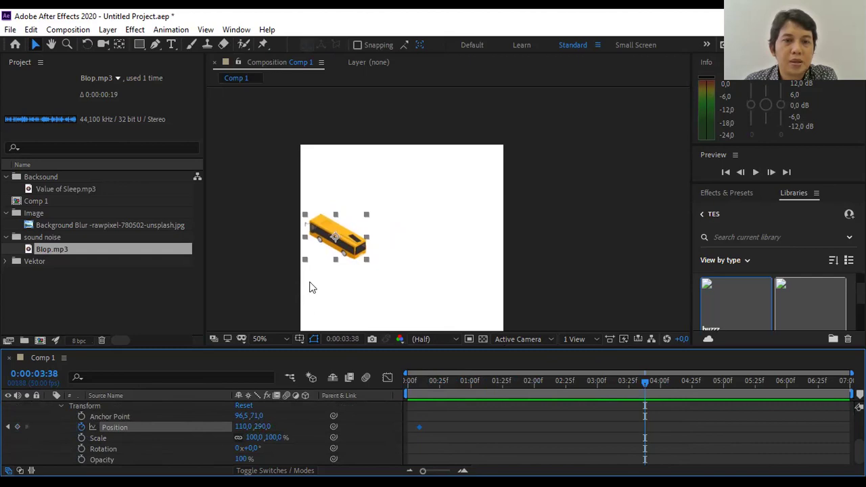
pyautogui.moveTo(350, 245); pyautogui.dragTo(481, 250)
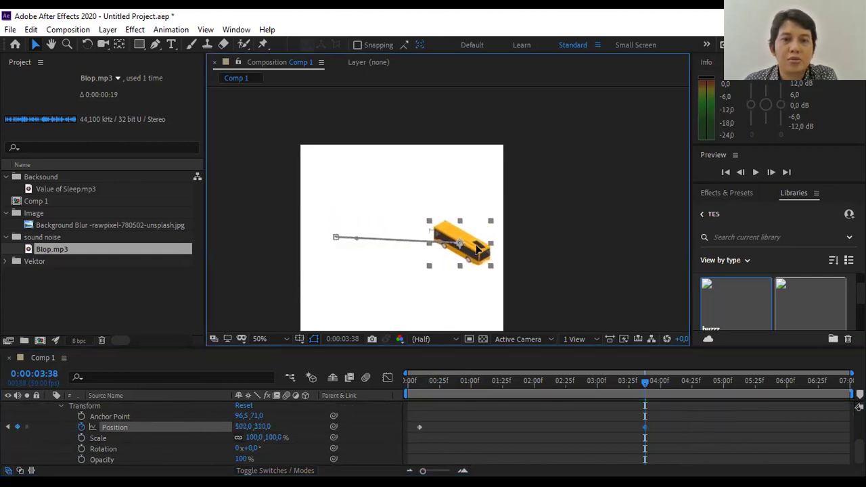
pyautogui.moveTo(644, 381); pyautogui.dragTo(390, 393)
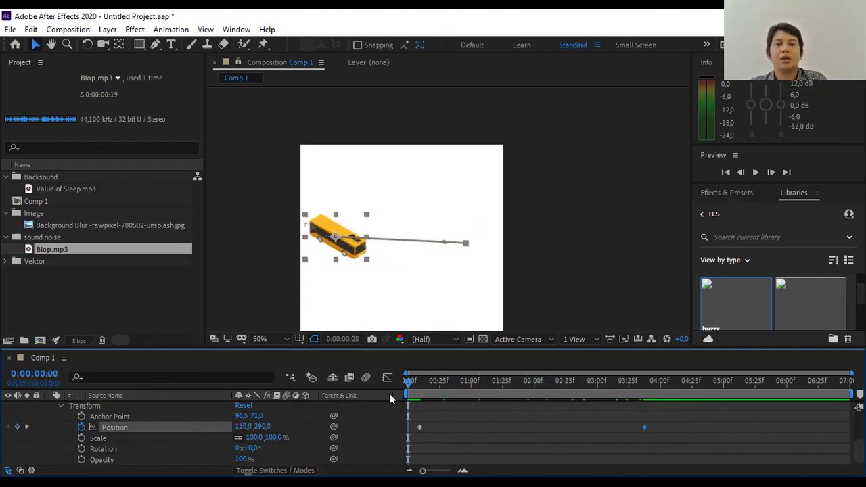
pyautogui.press('space')
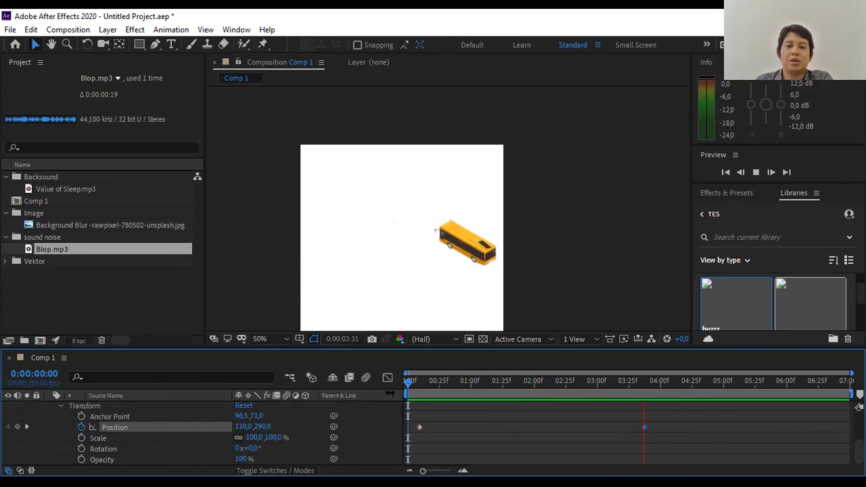
# - Stop the preview and set a 100% Opacity keyframe for the bus at 0:00:02:17
pyautogui.press('space')
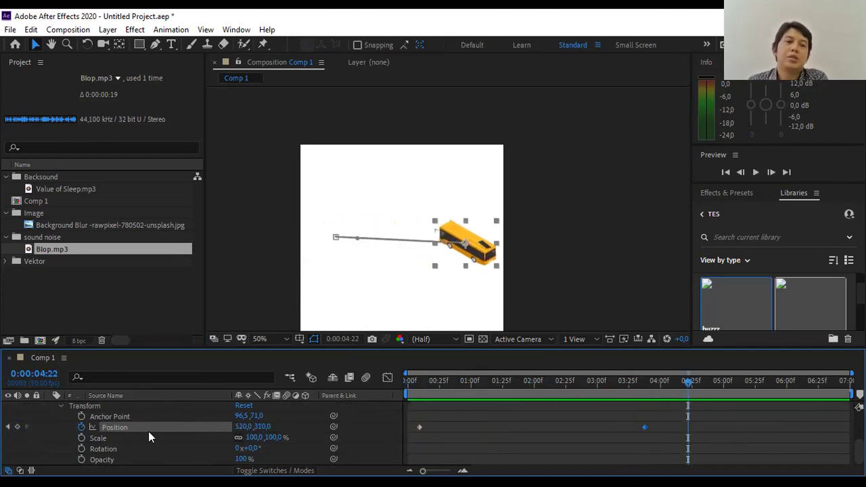
pyautogui.click(101, 460)
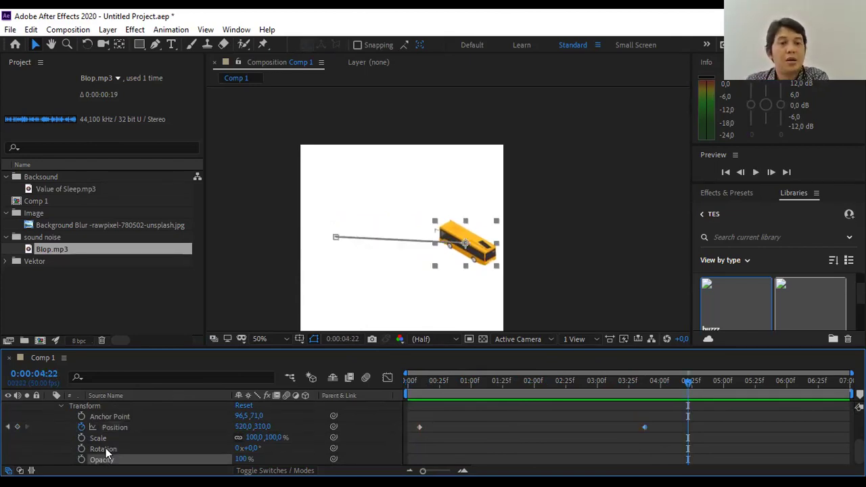
pyautogui.click(103, 449)
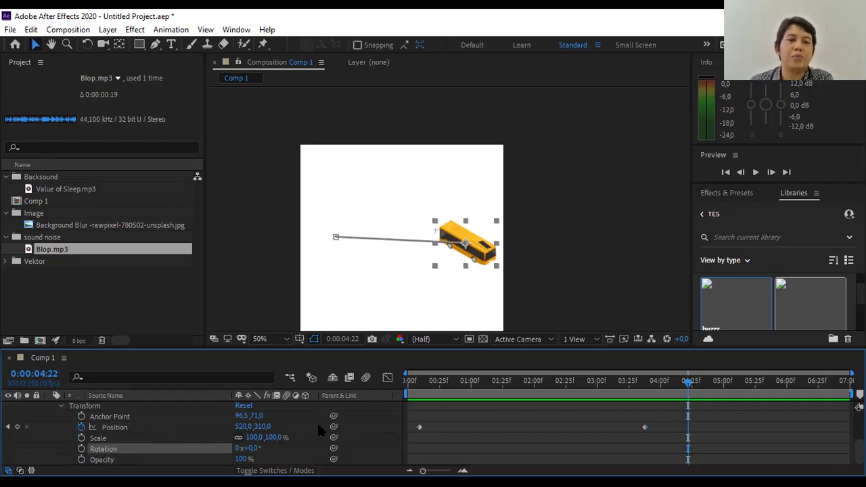
pyautogui.moveTo(516, 389); pyautogui.dragTo(504, 390)
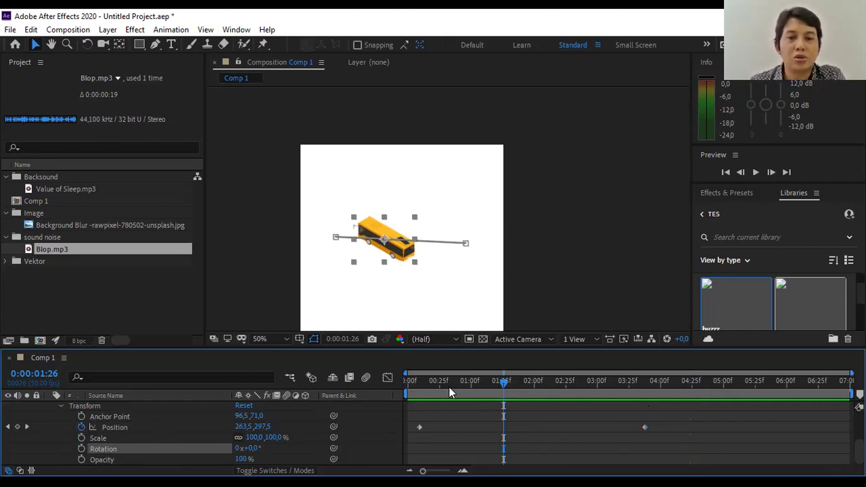
pyautogui.moveTo(502, 387); pyautogui.dragTo(555, 397)
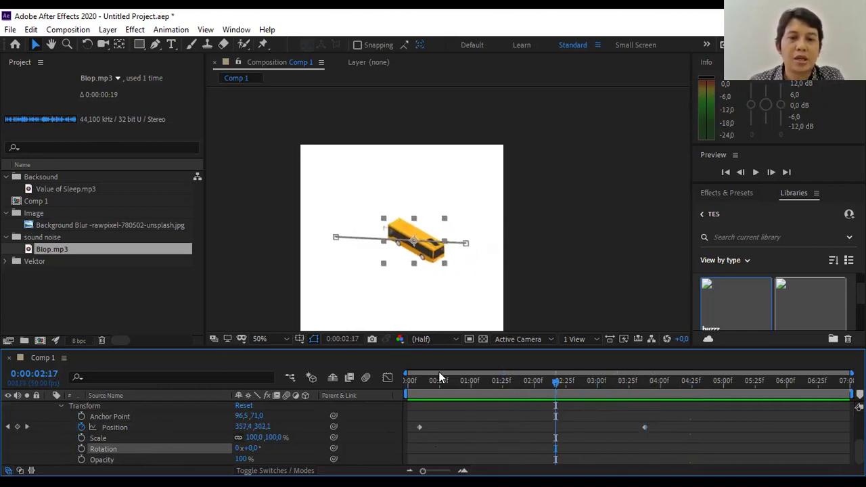
pyautogui.click(81, 459)
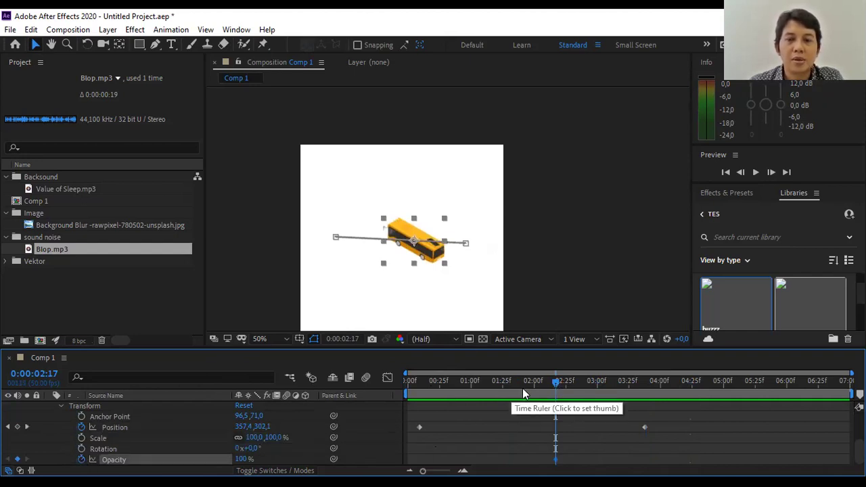
# - Keyframe the bus's Opacity at 0% at 0:00:00:00 and preview the fade-in
pyautogui.moveTo(555, 383); pyautogui.dragTo(357, 398)
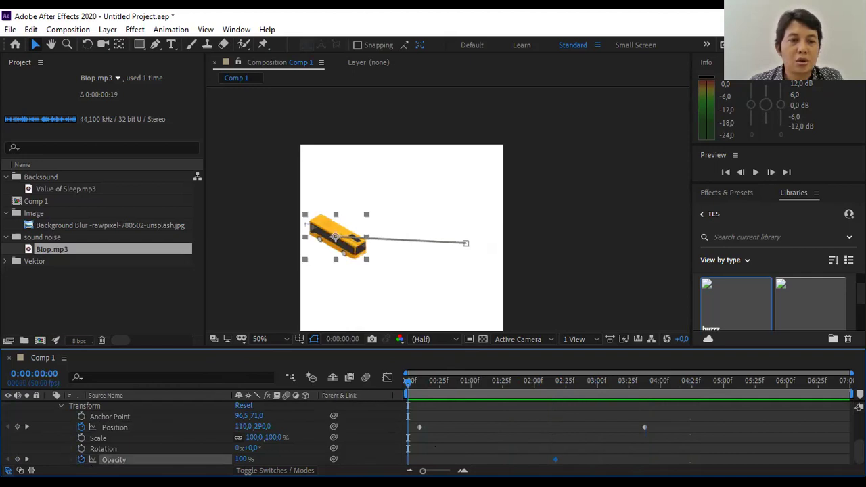
pyautogui.click(249, 461)
pyautogui.write('0')
pyautogui.press('Return')
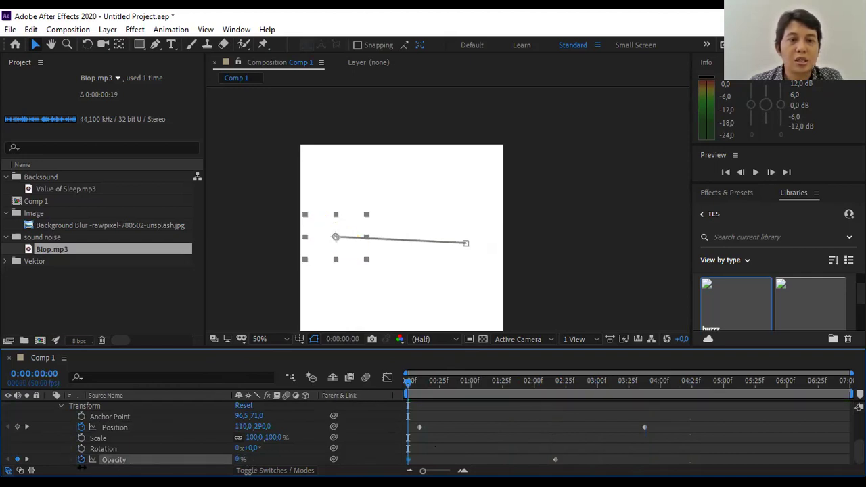
pyautogui.press('space')
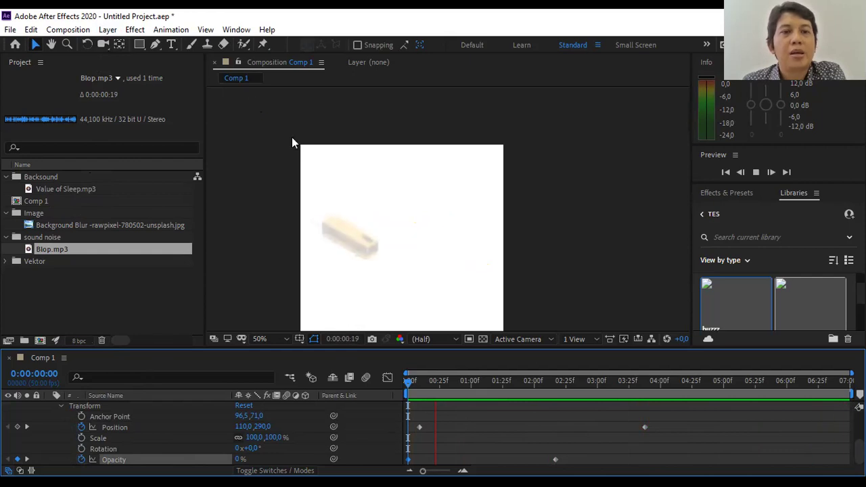
pyautogui.click(10, 29)
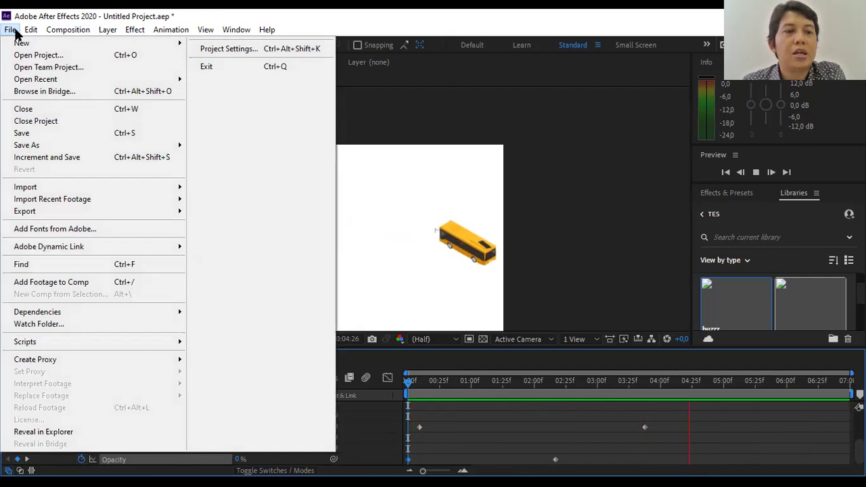
pyautogui.moveTo(72, 195)
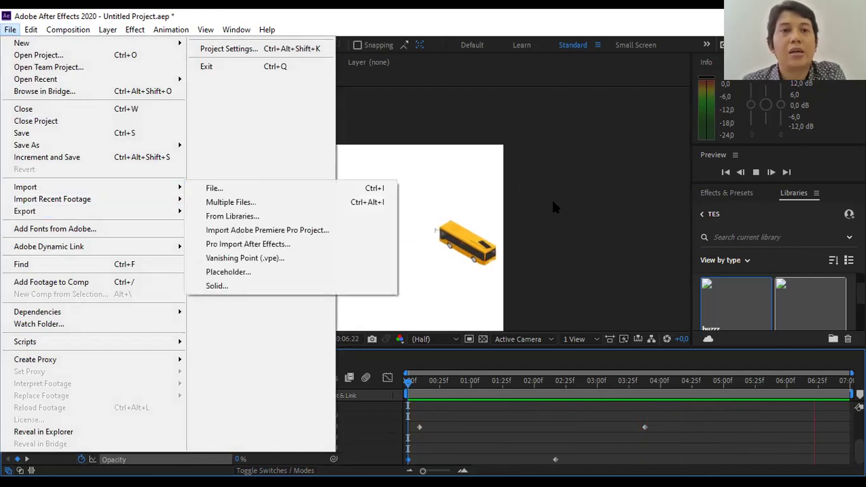
pyautogui.click(572, 178)
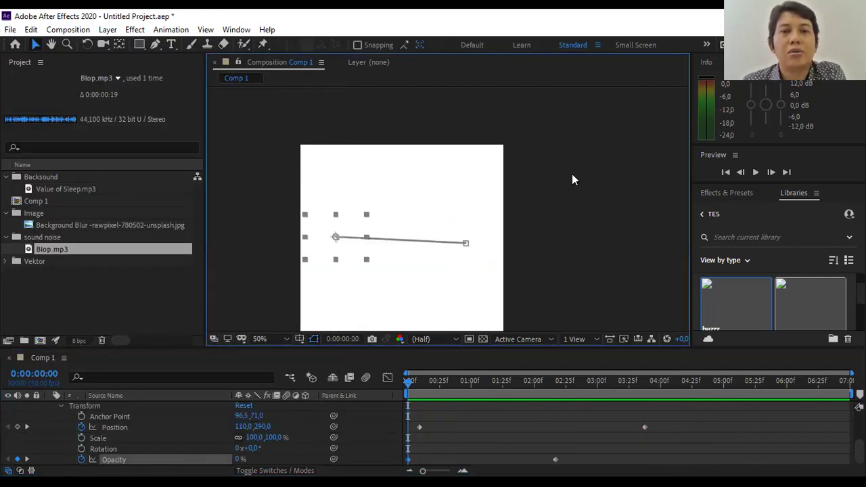